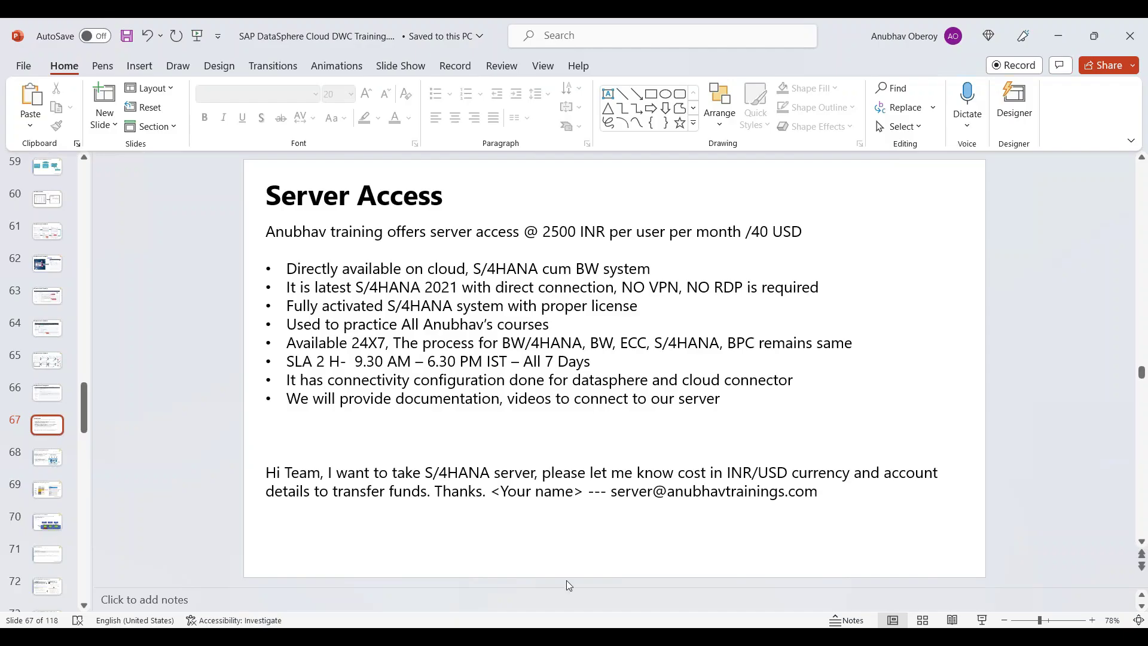
# Step: Switch to the BTP cockpit's Cloud Connectors page and review the Master Instance connector details
pyautogui.moveTo(243, 637)
pyautogui.click(267, 603)
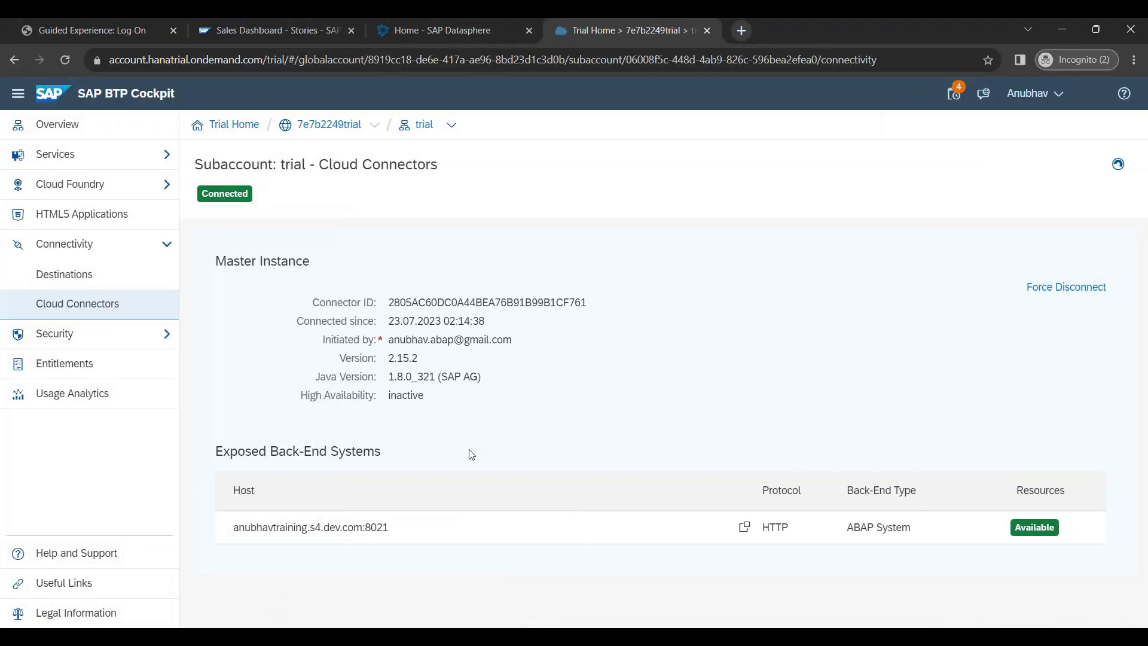
pyautogui.tripleClick(440, 422)
pyautogui.click(449, 426)
# Step: Check the Cloud Connector's virtual host name and port, then return to the BTP cockpit Cloud Connectors page
pyautogui.click(440, 577)
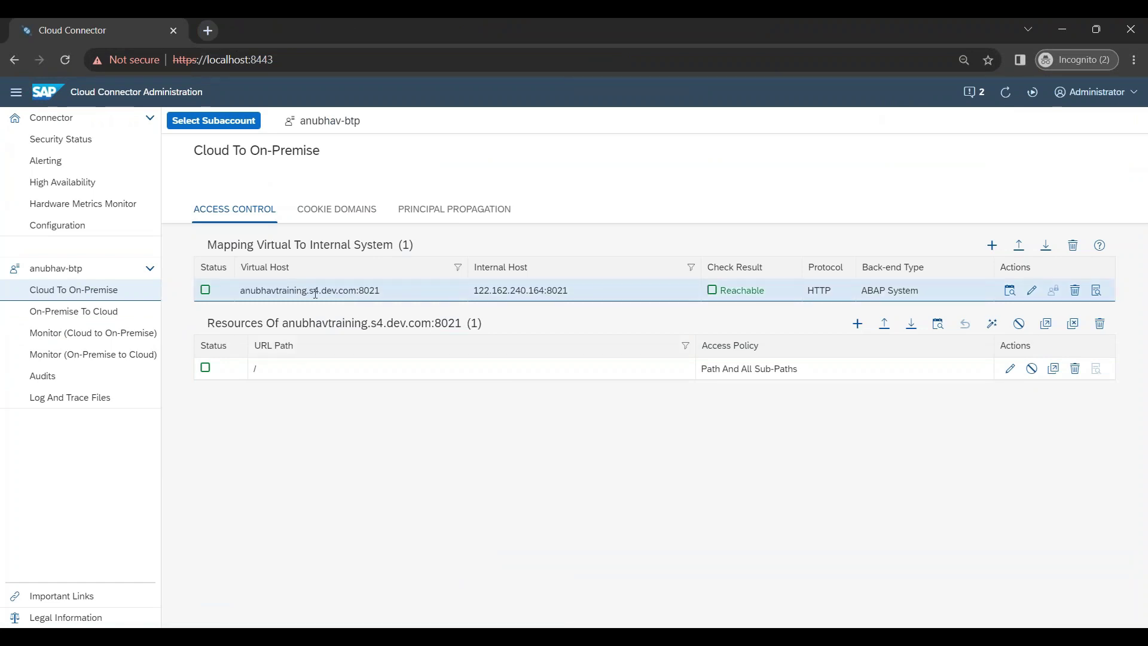
pyautogui.moveTo(240, 292); pyautogui.dragTo(389, 299)
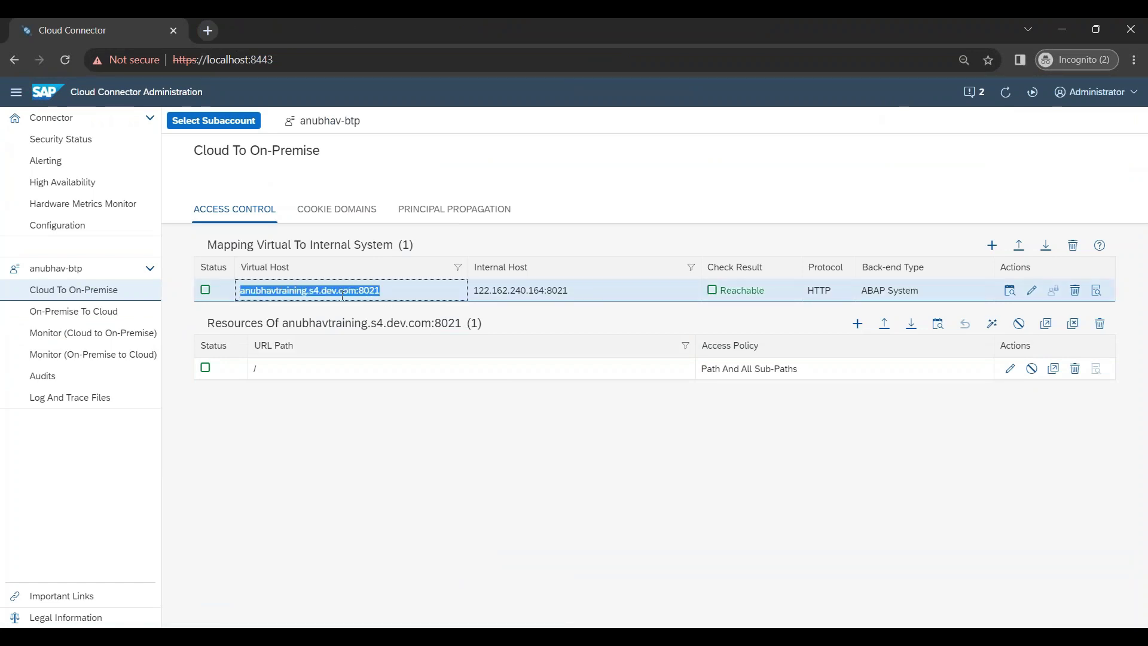
pyautogui.click(372, 464)
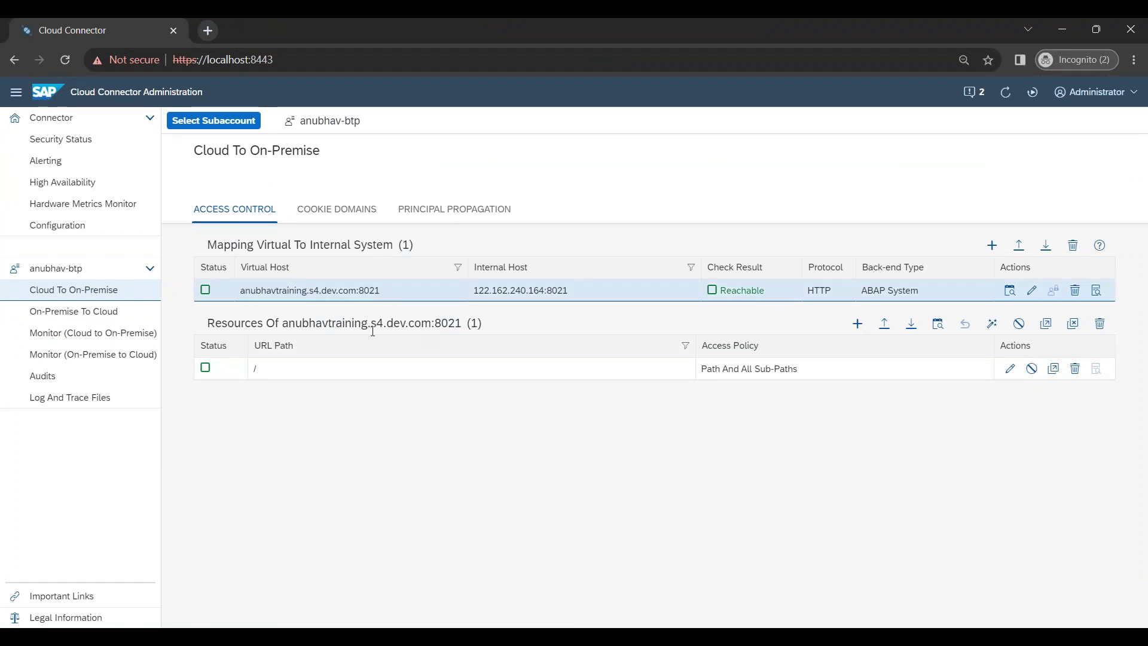
pyautogui.moveTo(255, 637)
pyautogui.click(274, 592)
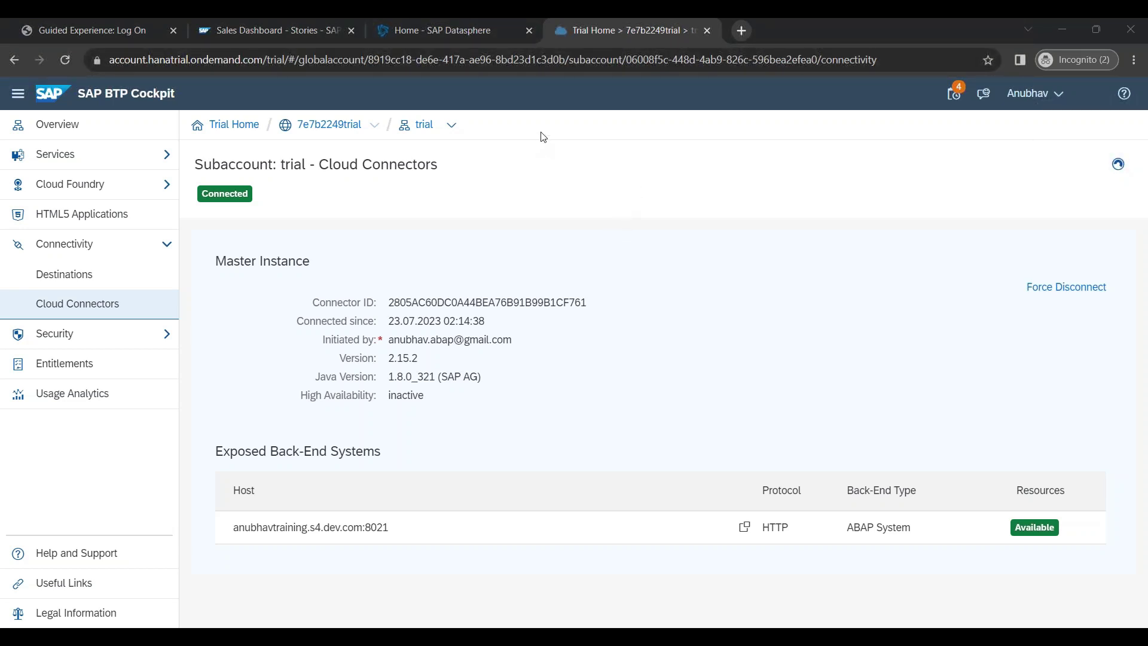
# Step: Log back on to SAP Datasphere after the timeout and open the space's Connections page
pyautogui.click(419, 39)
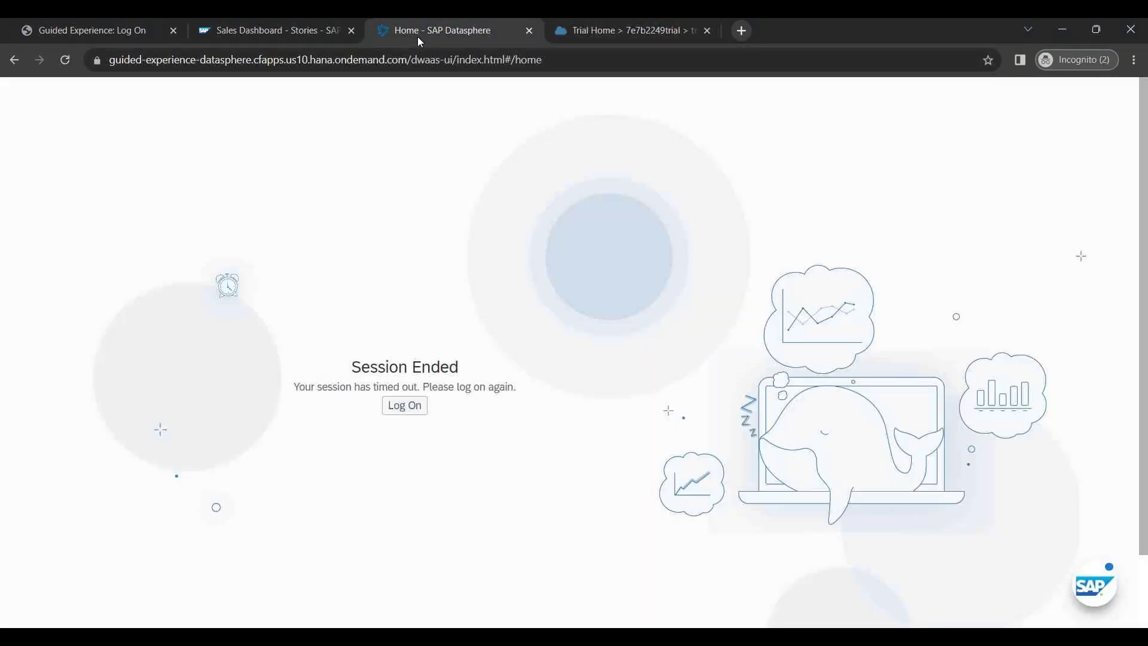
pyautogui.click(405, 406)
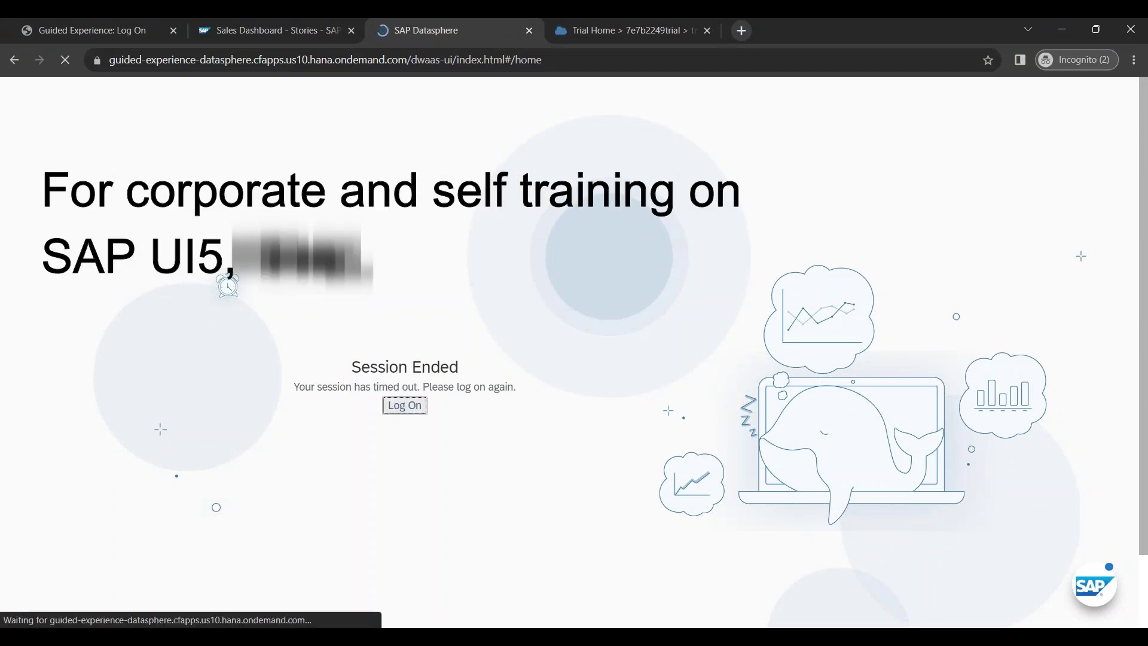
pyautogui.click(90, 30)
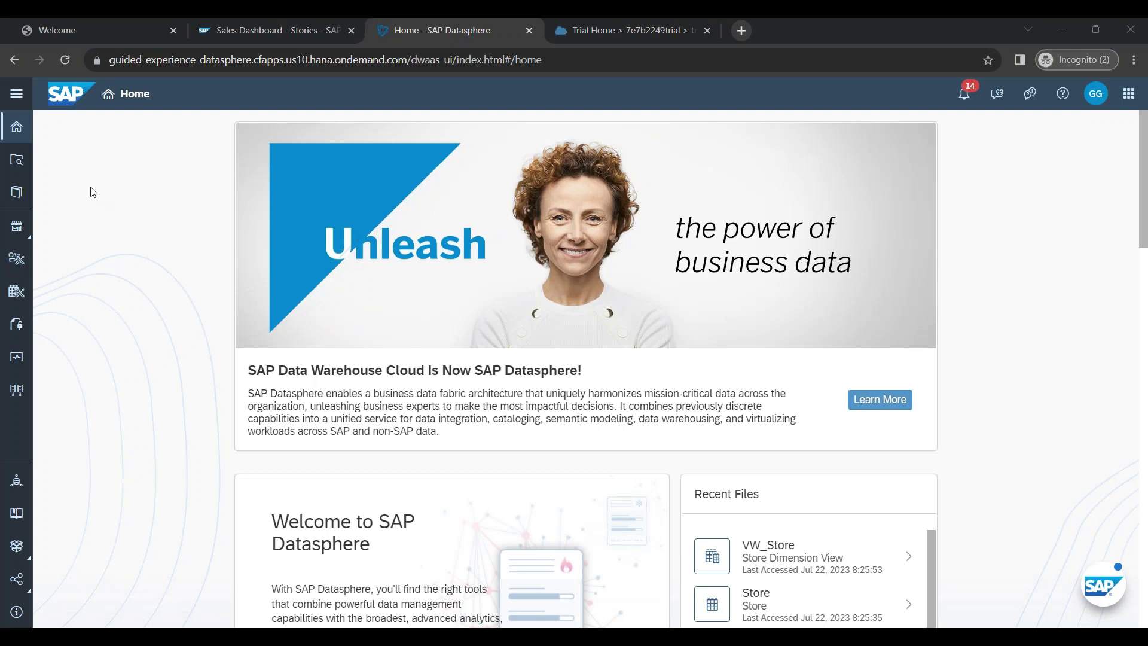
pyautogui.click(23, 97)
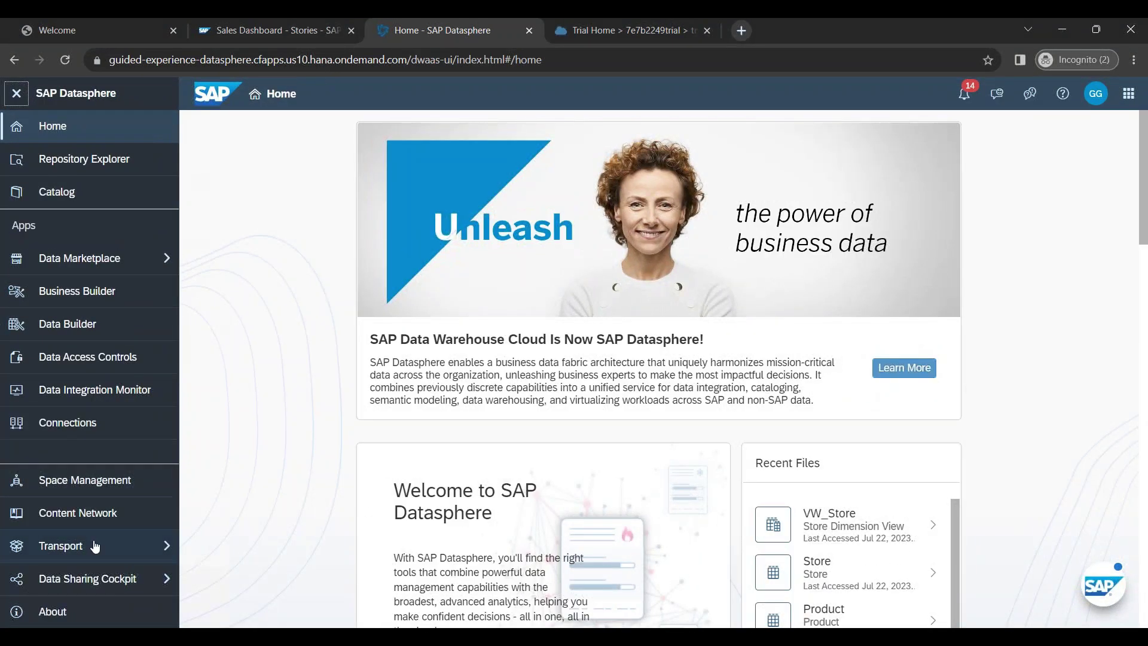
pyautogui.click(91, 432)
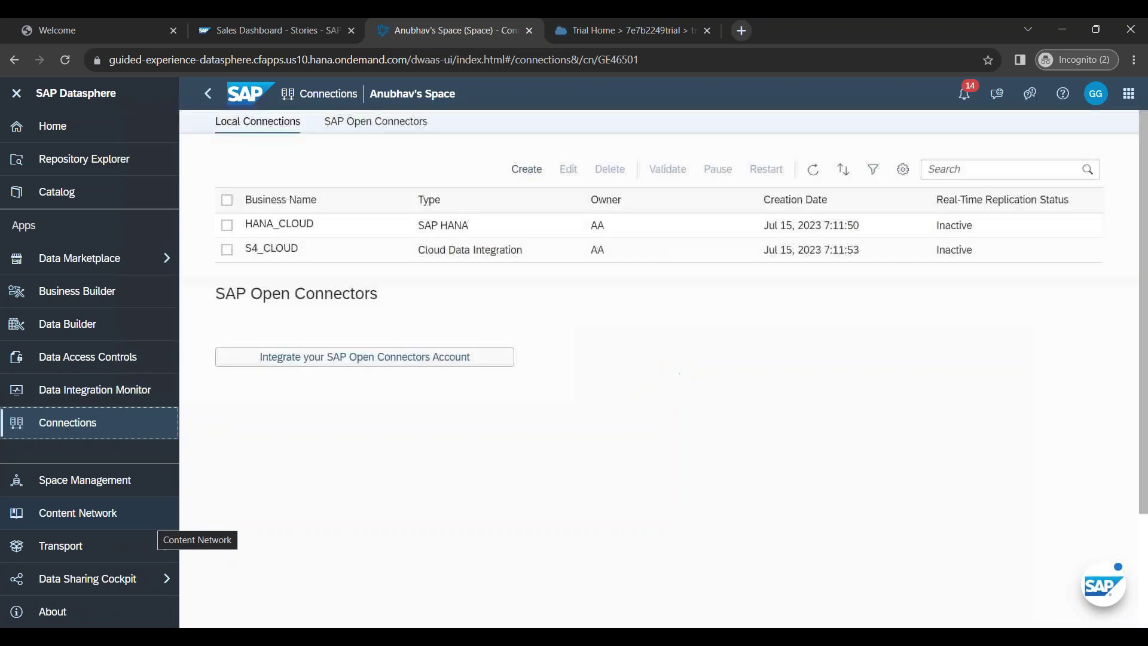
# Step: Start creating a new connection and browse the available connection types
pyautogui.click(526, 169)
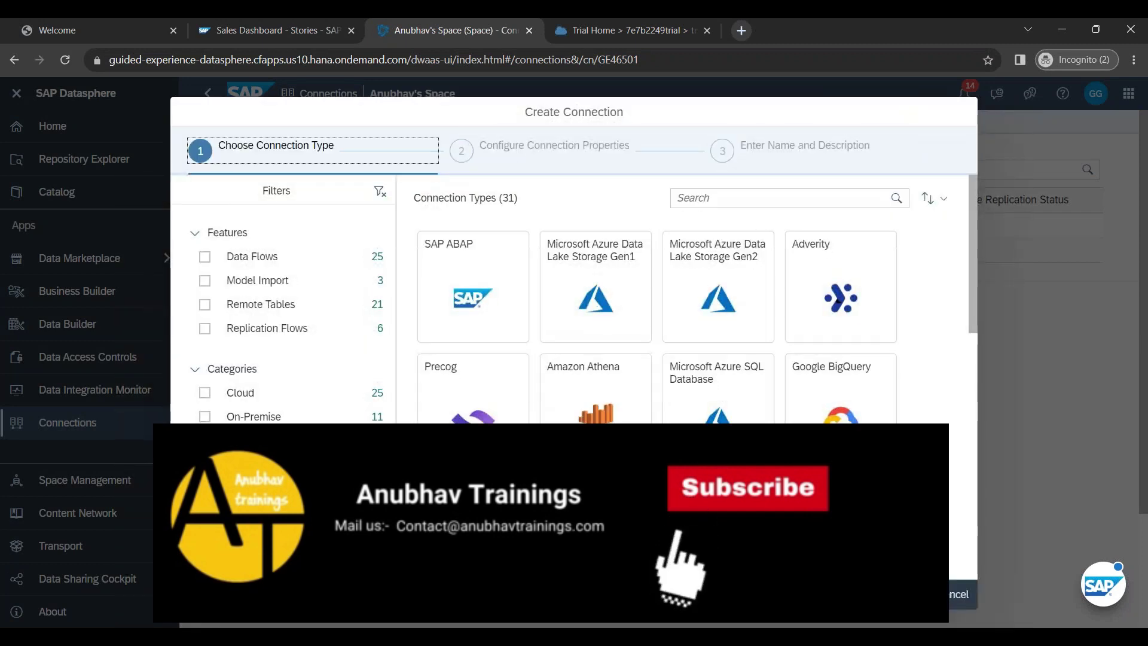
pyautogui.scroll(-2, 706, 378)
pyautogui.scroll(-8, 706, 378)
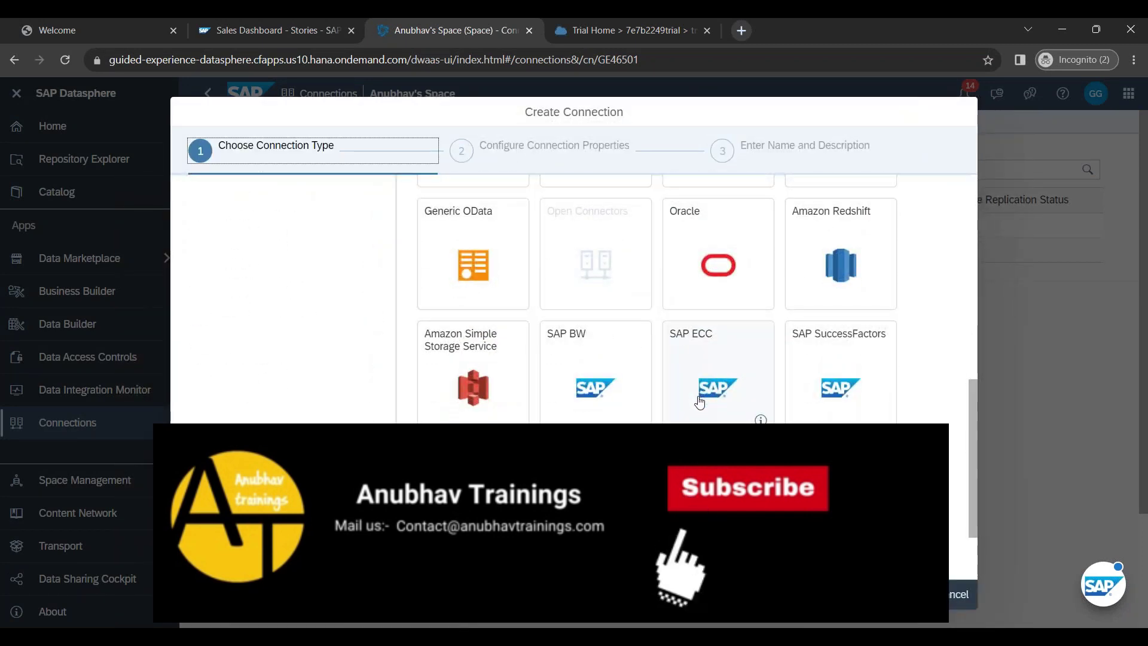
pyautogui.scroll(7, 700, 420)
pyautogui.scroll(3, 700, 420)
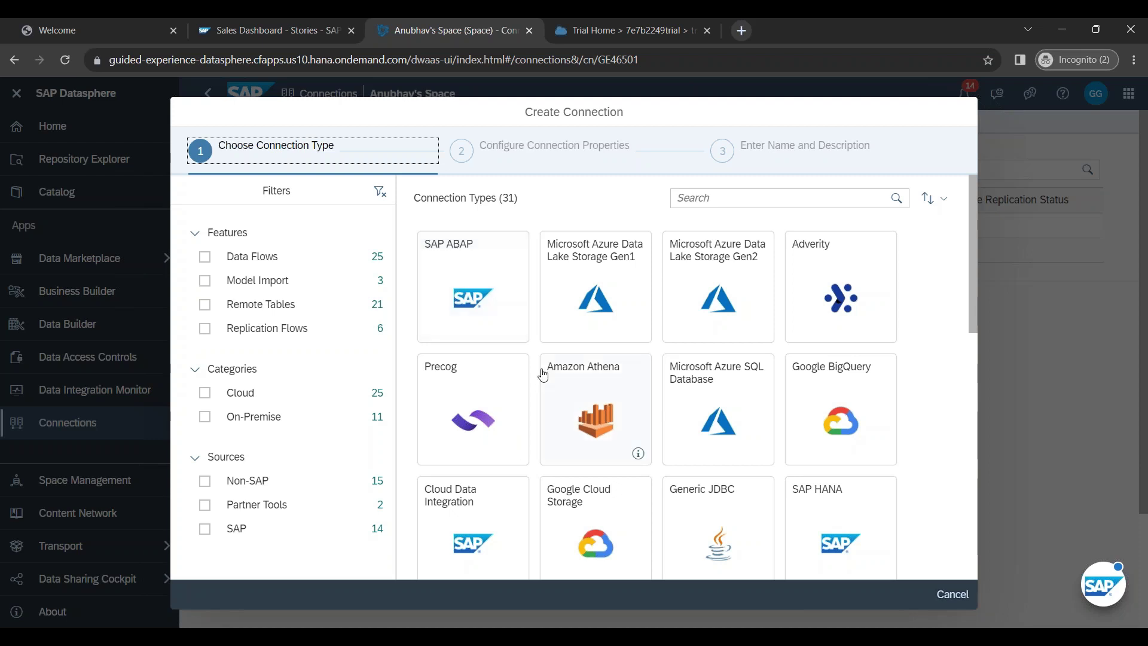
# Step: Review SAP ABAP's supported features (Data Flows, Remote Tables, Replication Flows) and choose SAP ABAP
pyautogui.click(515, 330)
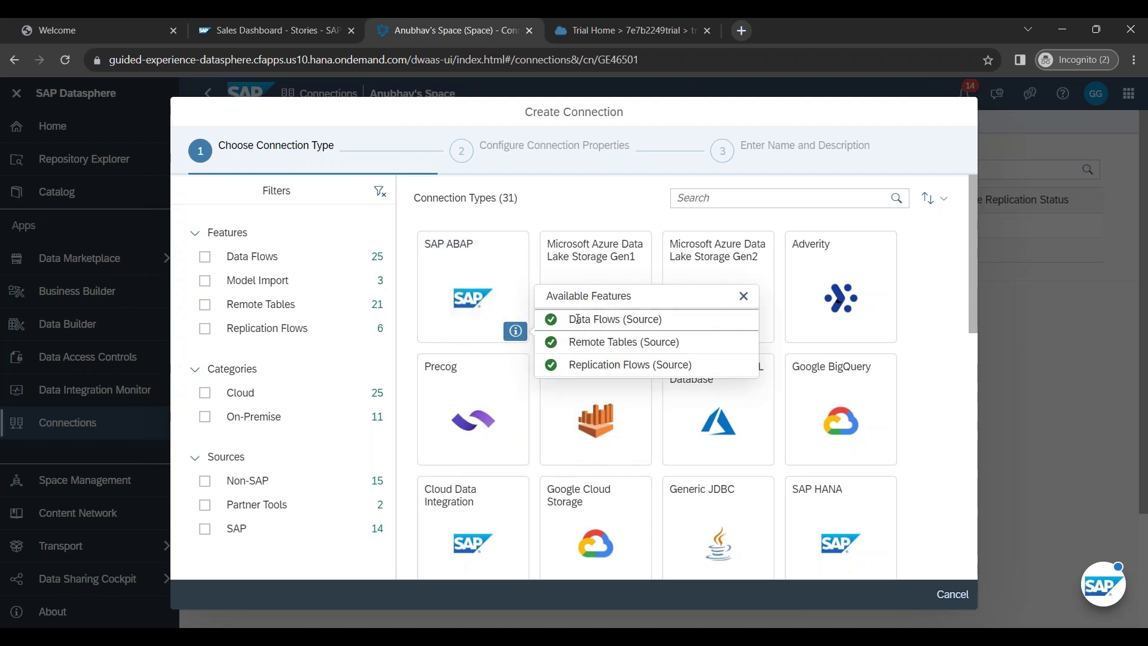
pyautogui.moveTo(569, 319); pyautogui.dragTo(662, 320)
pyautogui.moveTo(572, 341); pyautogui.dragTo(699, 343)
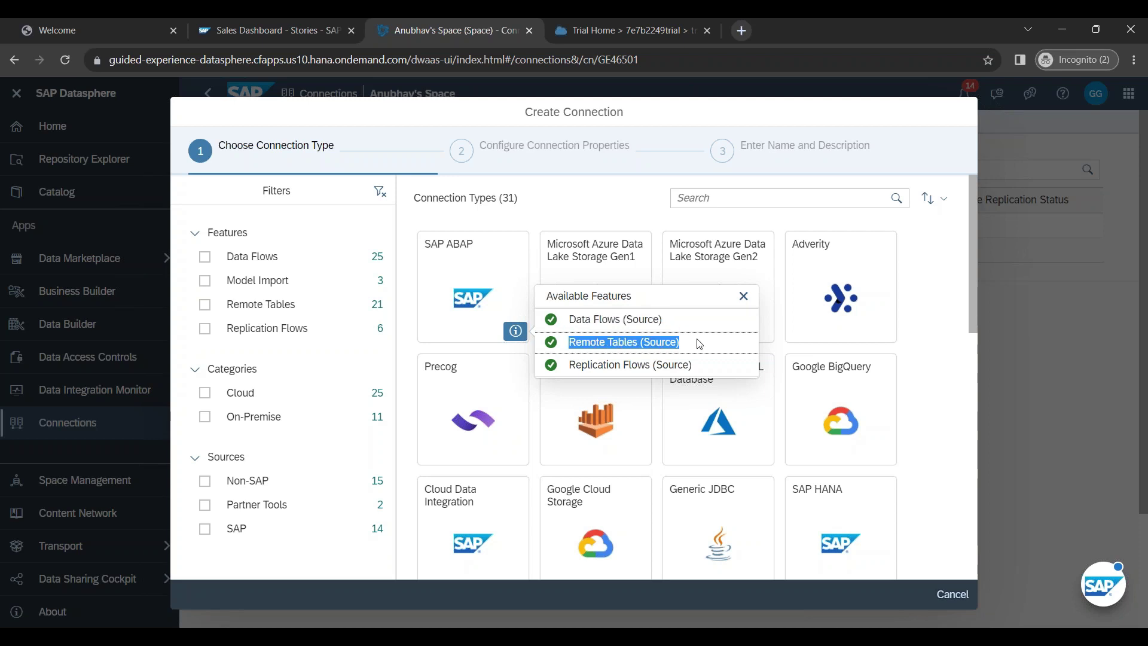
pyautogui.moveTo(563, 370); pyautogui.dragTo(714, 368)
pyautogui.click(714, 368)
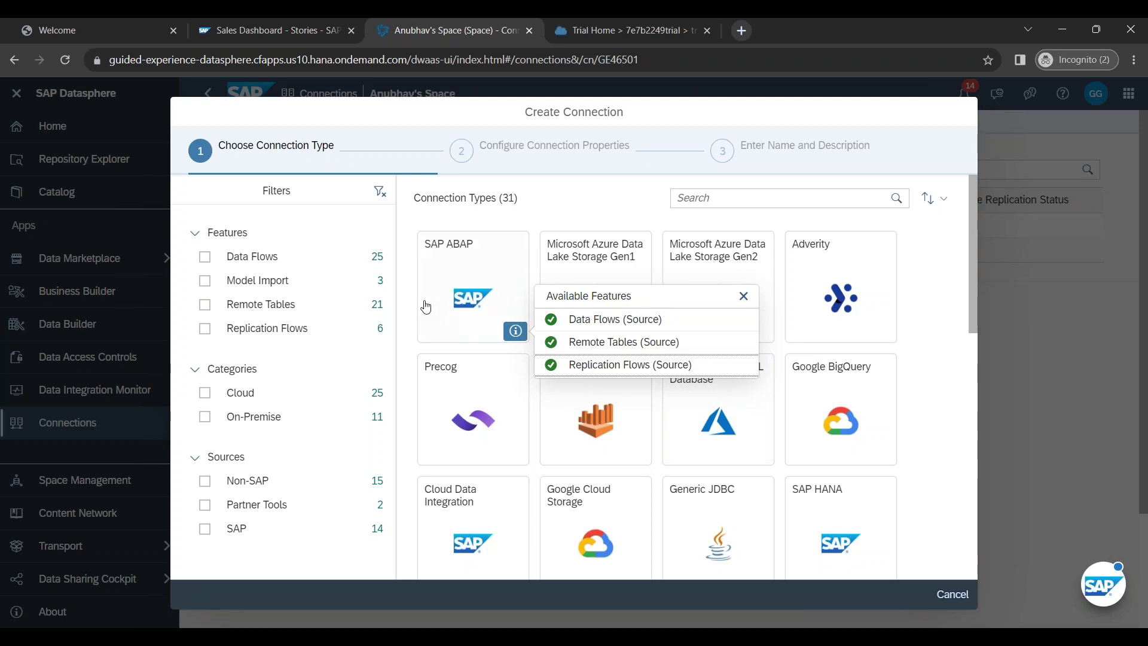
pyautogui.click(462, 267)
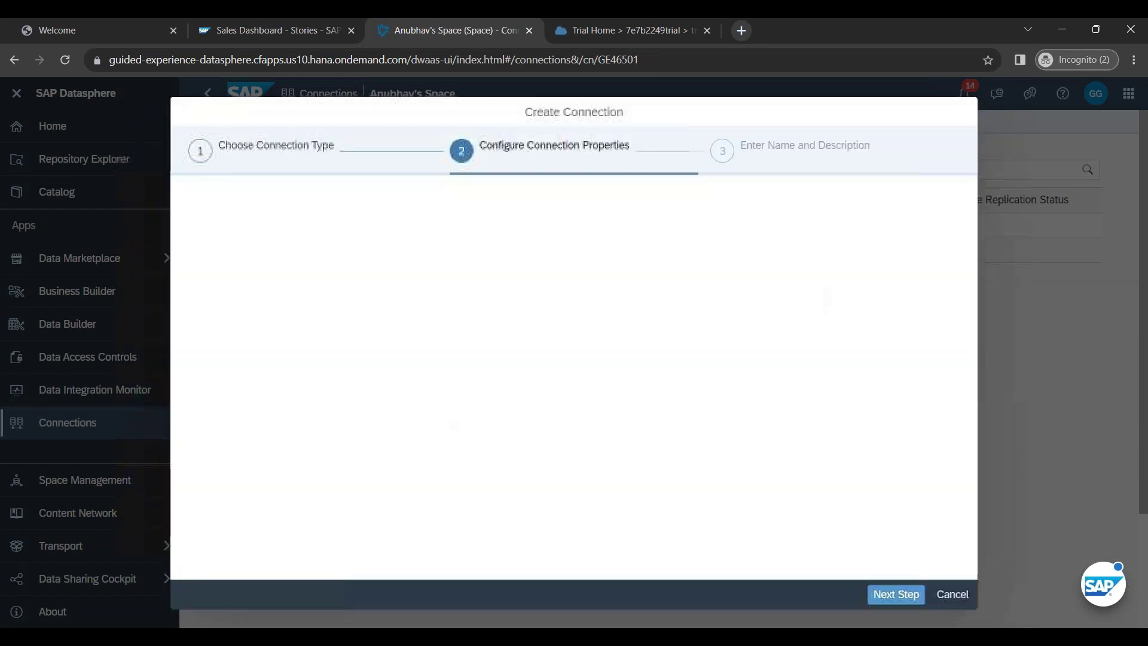
# Step: Keep RFC as the protocol and Application Server as the logon connection type
pyautogui.click(576, 265)
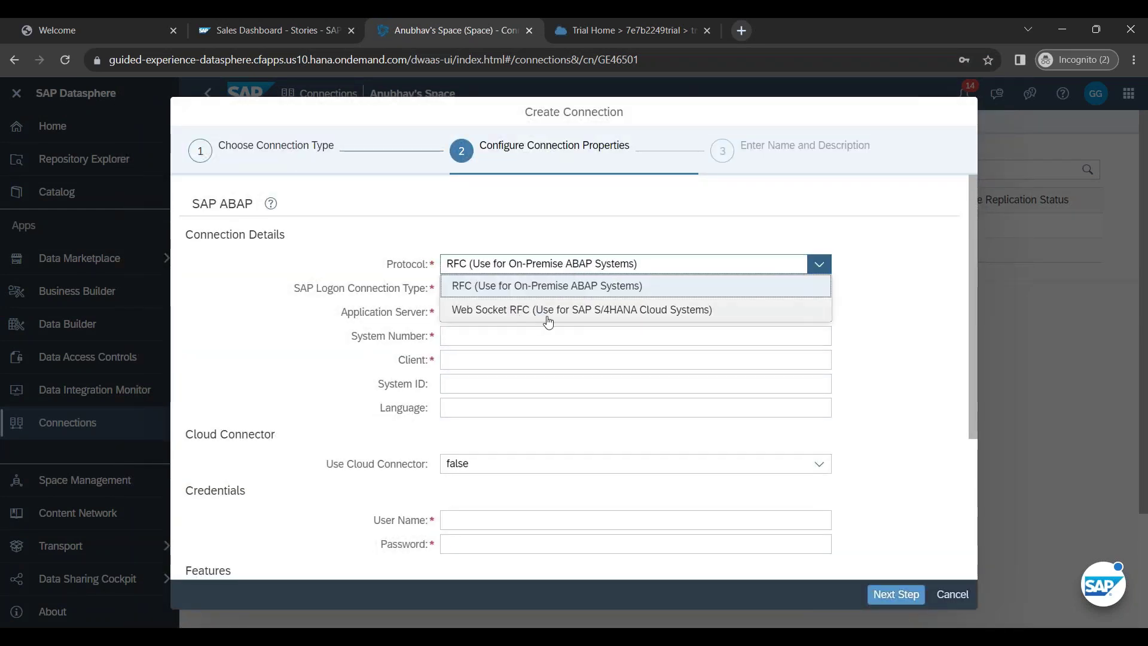
pyautogui.click(545, 287)
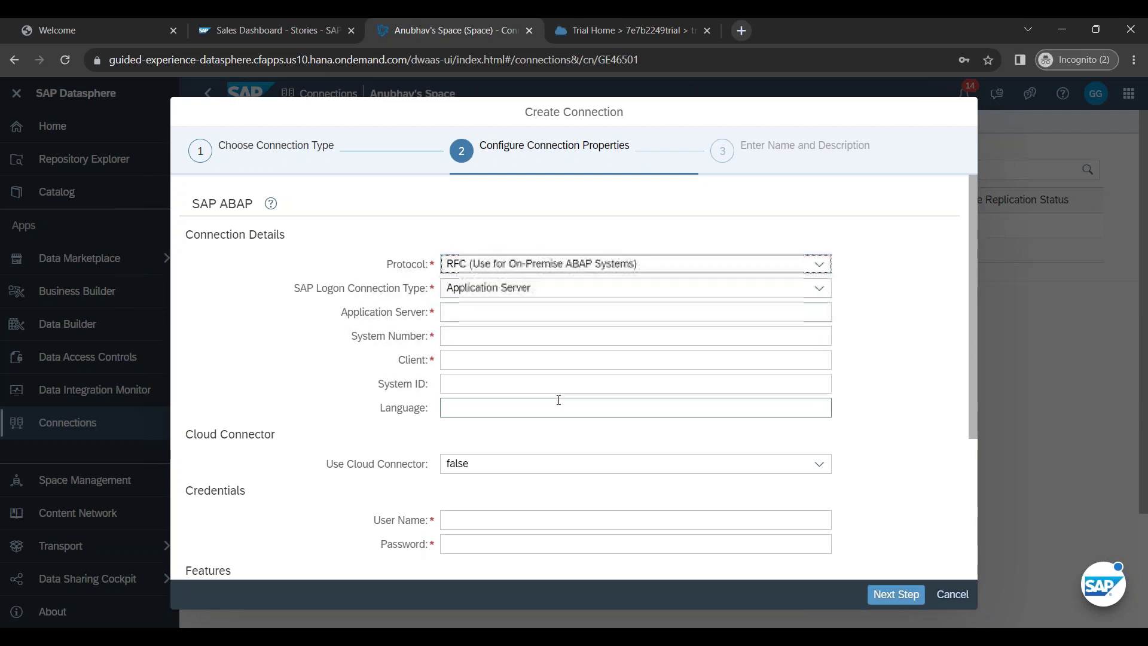
pyautogui.click(514, 289)
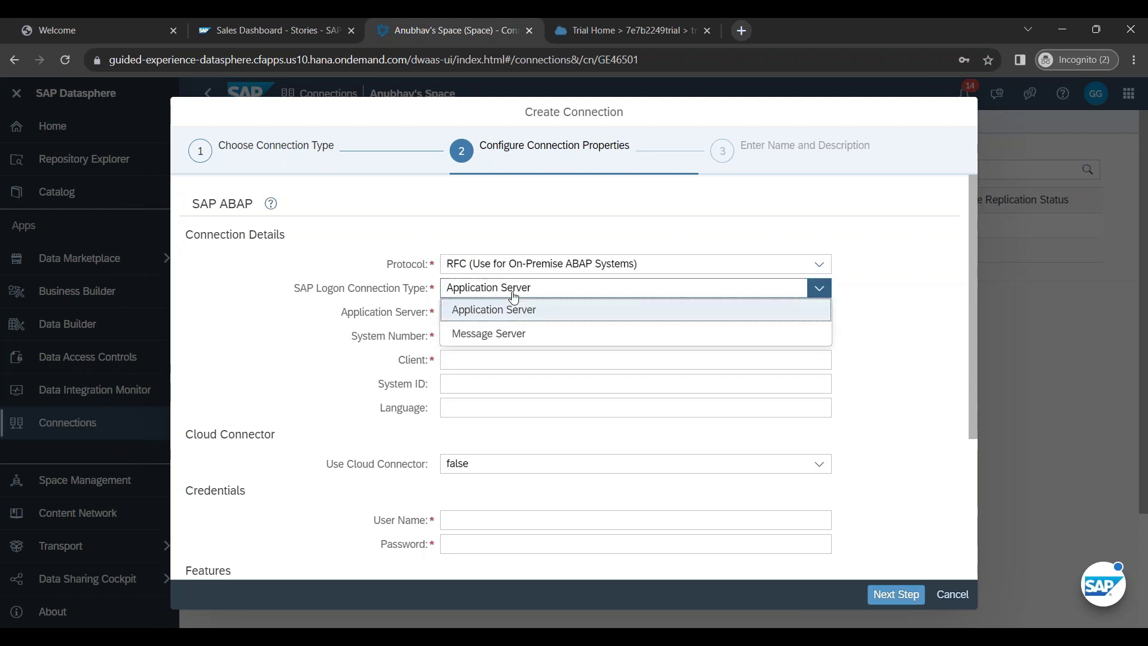
pyautogui.click(504, 311)
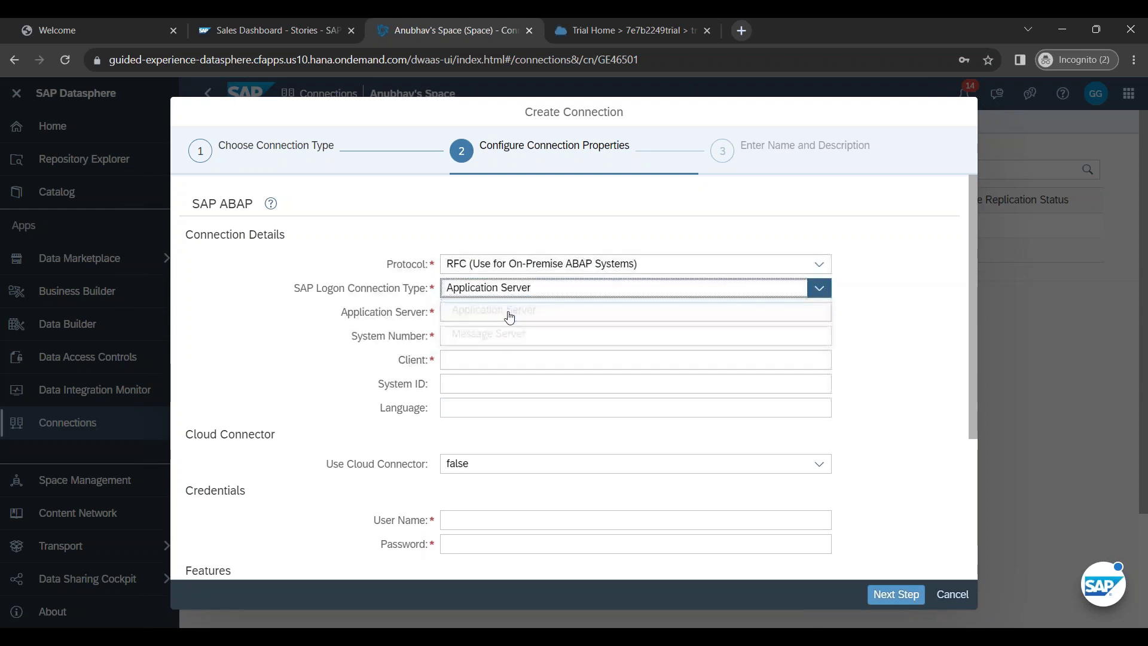
pyautogui.click(505, 313)
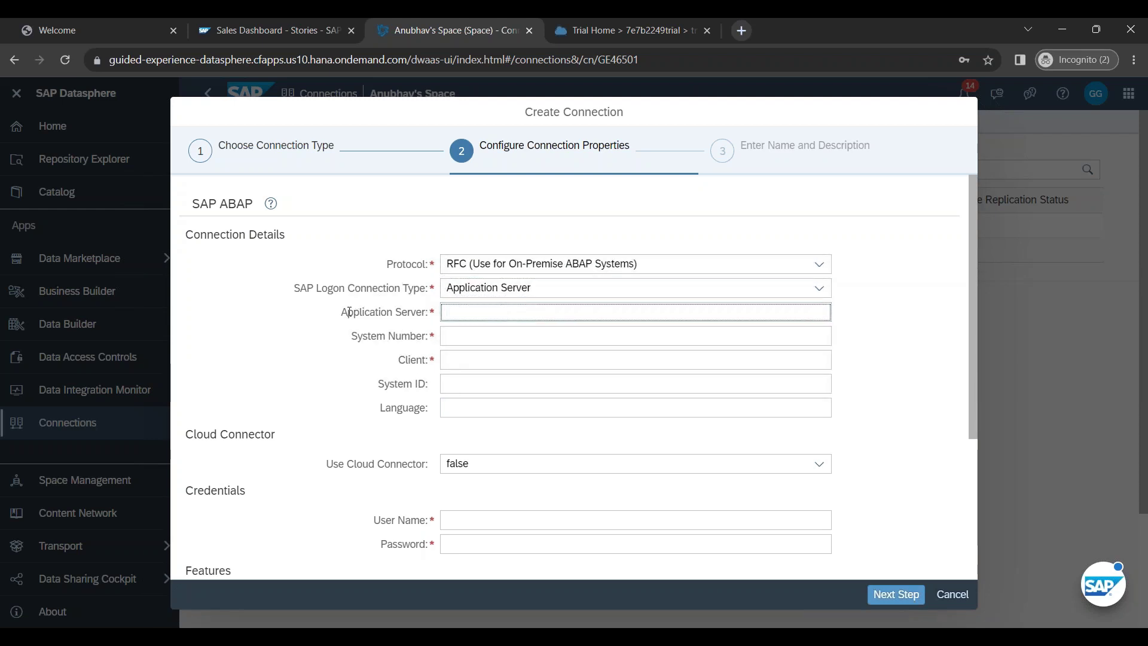
pyautogui.moveTo(349, 312); pyautogui.dragTo(436, 321)
pyautogui.click(412, 314)
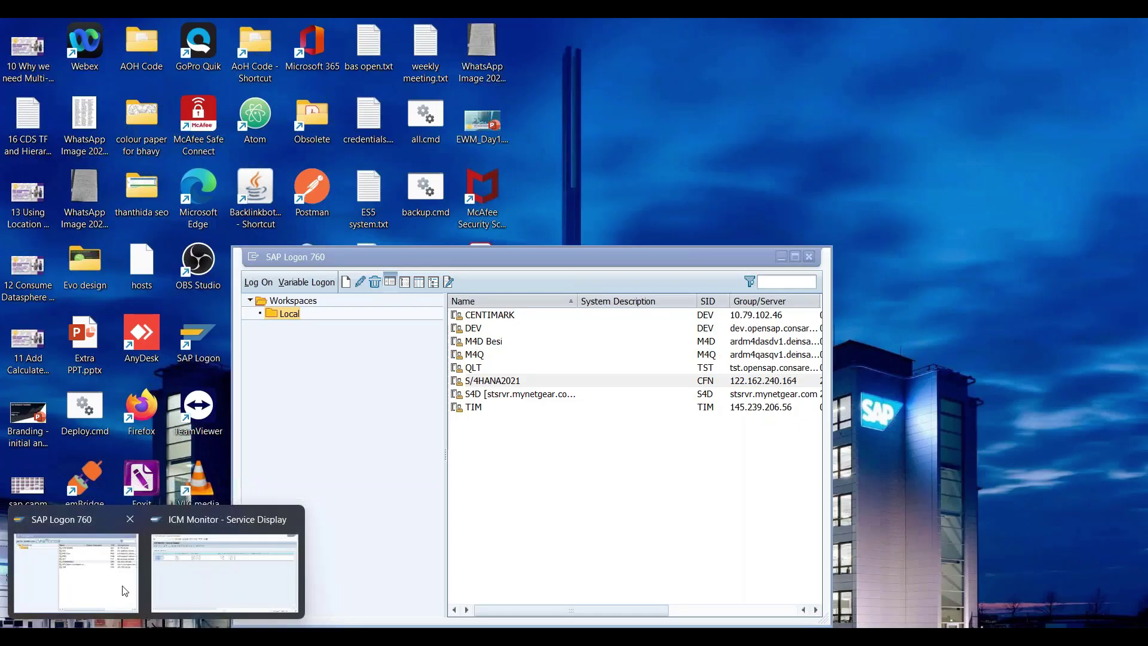
# Step: Copy the S/4HANA2021 server address from SAP Logon into Application Server (122.162.240.164)
pyautogui.click(72, 574)
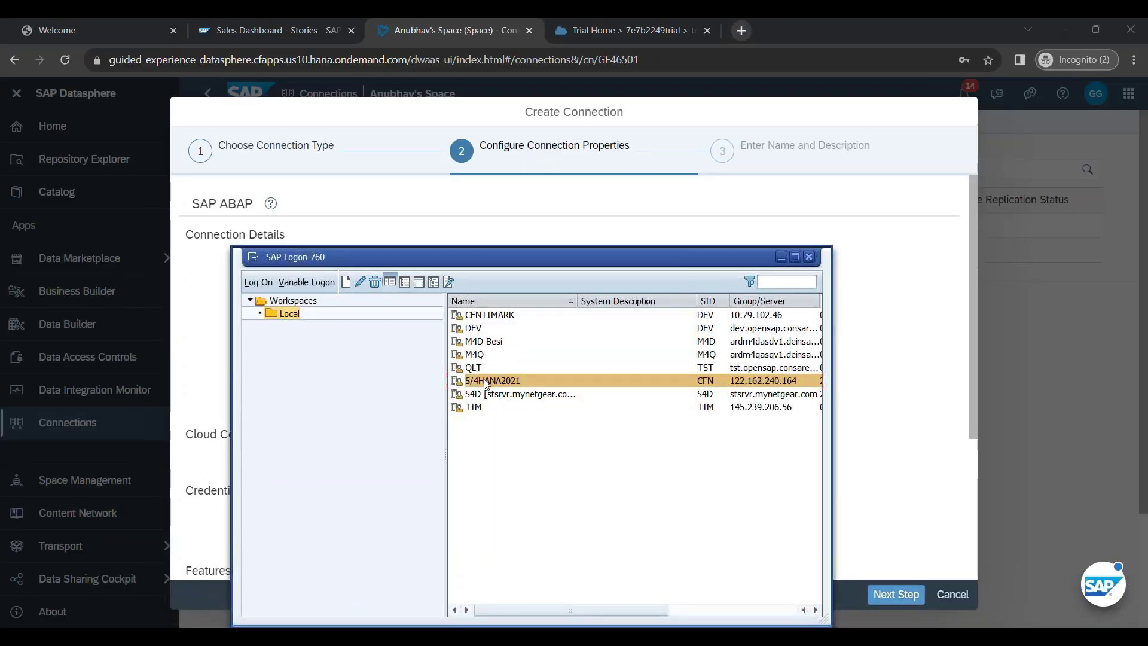
pyautogui.rightClick(500, 378)
pyautogui.click(527, 472)
pyautogui.moveTo(526, 394); pyautogui.dragTo(430, 394)
pyautogui.hotkey('ctrl', 'c')
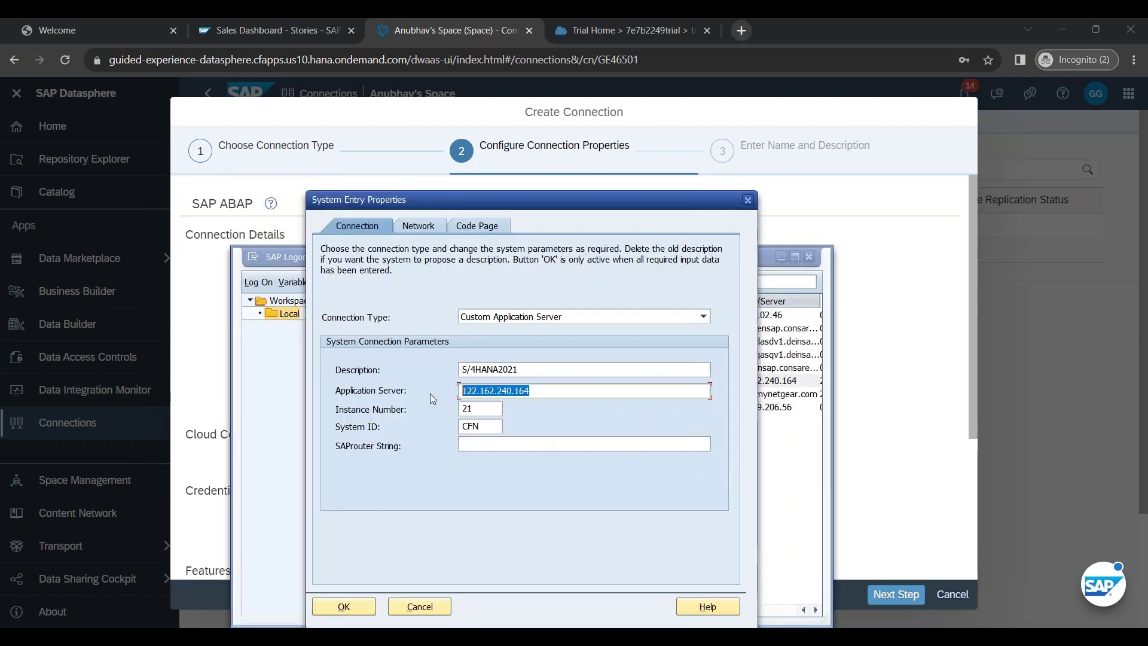
pyautogui.click(931, 366)
pyautogui.click(532, 310)
pyautogui.hotkey('ctrl', 'v')
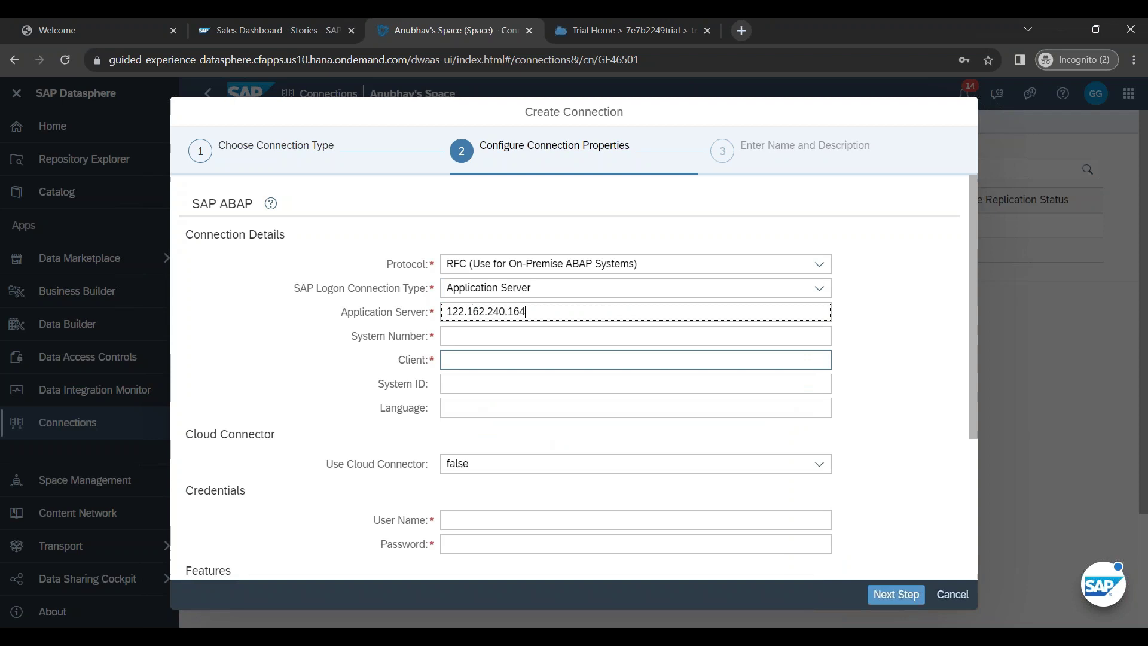
# Step: Copy instance number 21 from SAP Logon into the System Number field
pyautogui.hotkey('alt', 'Tab')
pyautogui.doubleClick(483, 410)
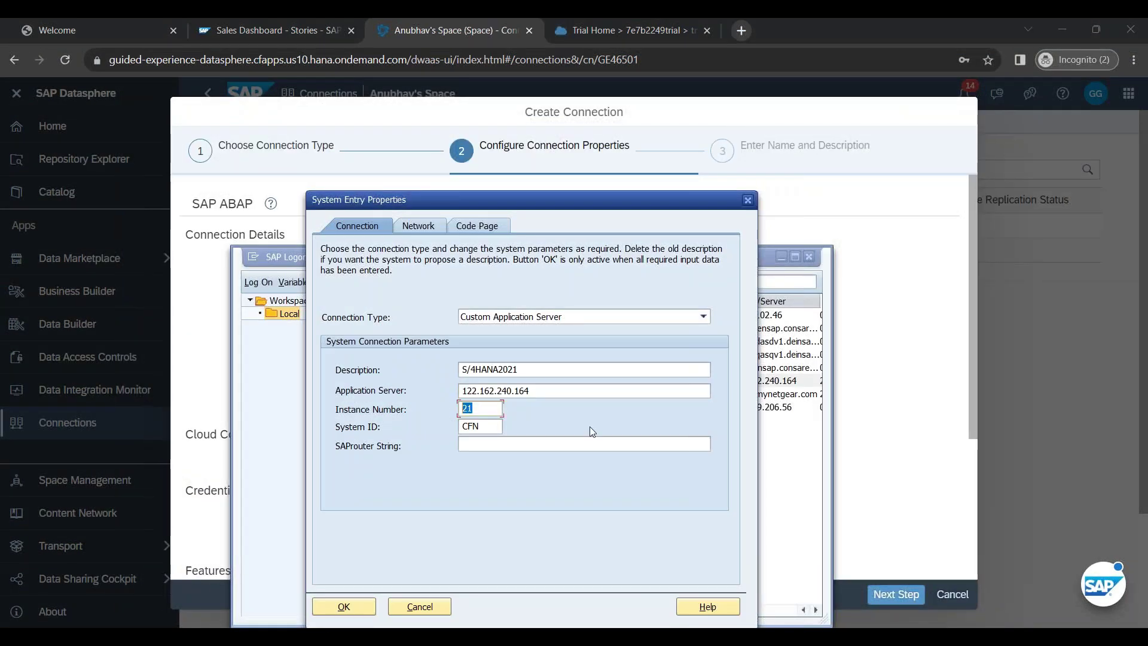
pyautogui.hotkey('ctrl', 'c')
pyautogui.hotkey('alt', 'Tab')
pyautogui.click(474, 334)
pyautogui.hotkey('ctrl', 'v')
pyautogui.hotkey('alt', 'Tab')
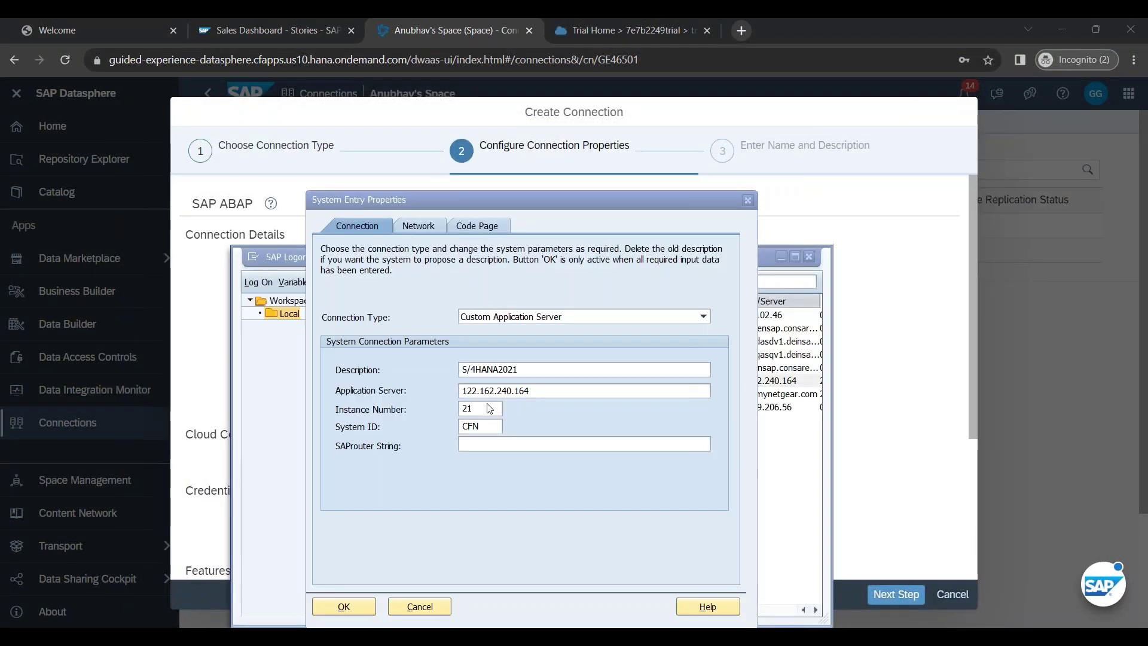
pyautogui.click(437, 609)
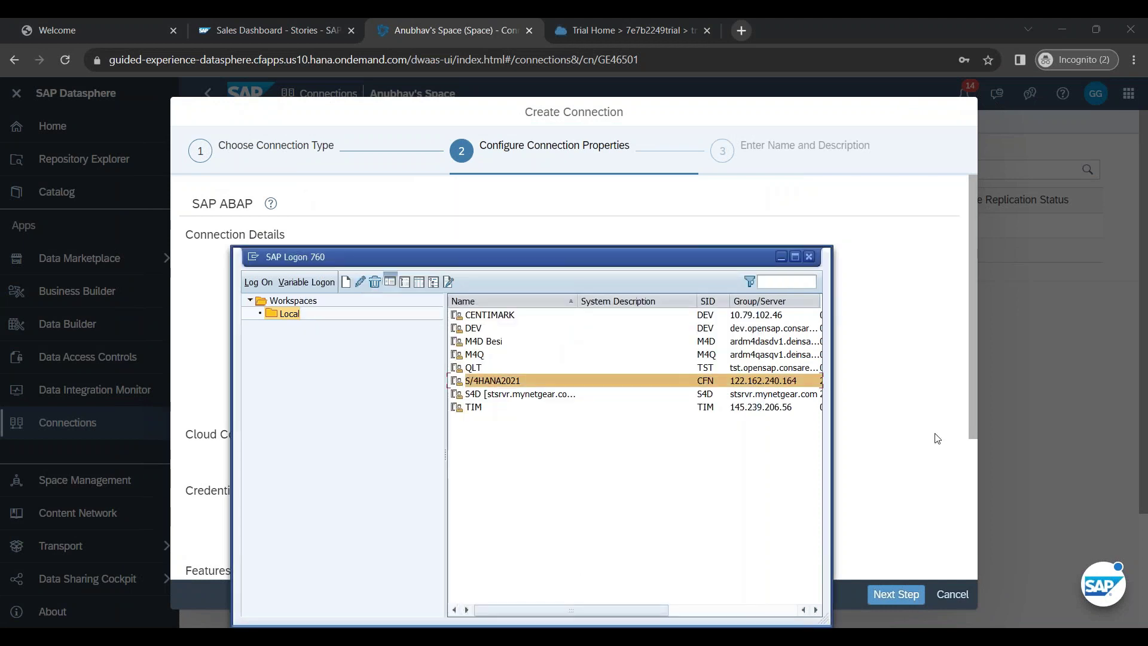
pyautogui.hotkey('alt', 'Tab')
# Step: Enter client 800, system ID CFN and language EN
pyautogui.click(475, 361)
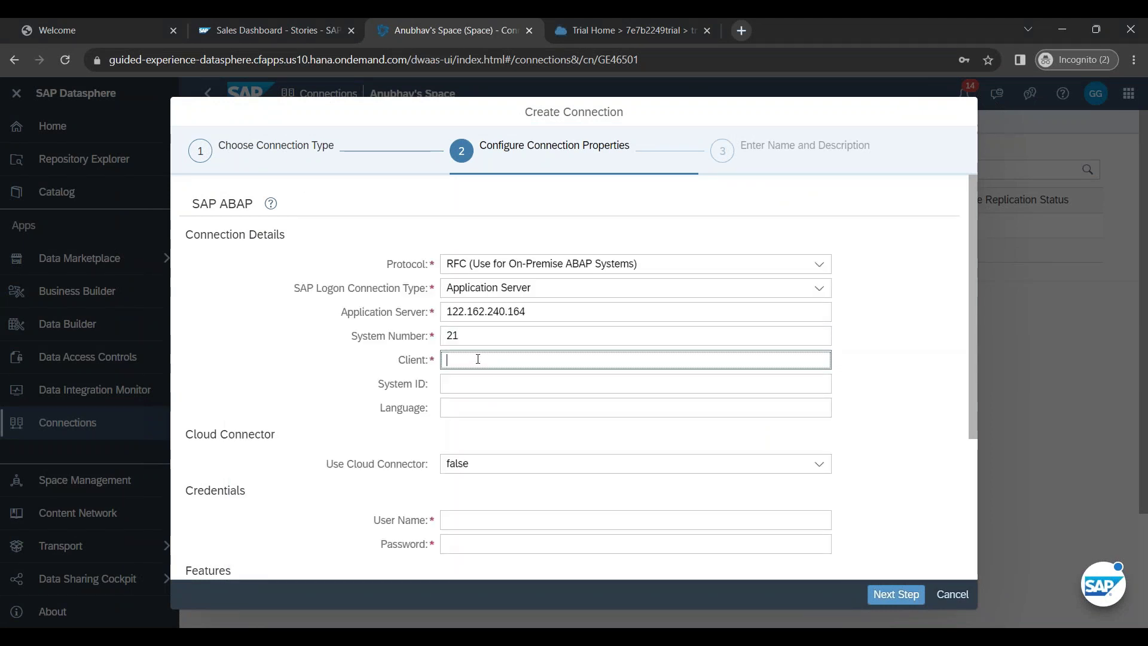
pyautogui.write('800')
pyautogui.click(485, 391)
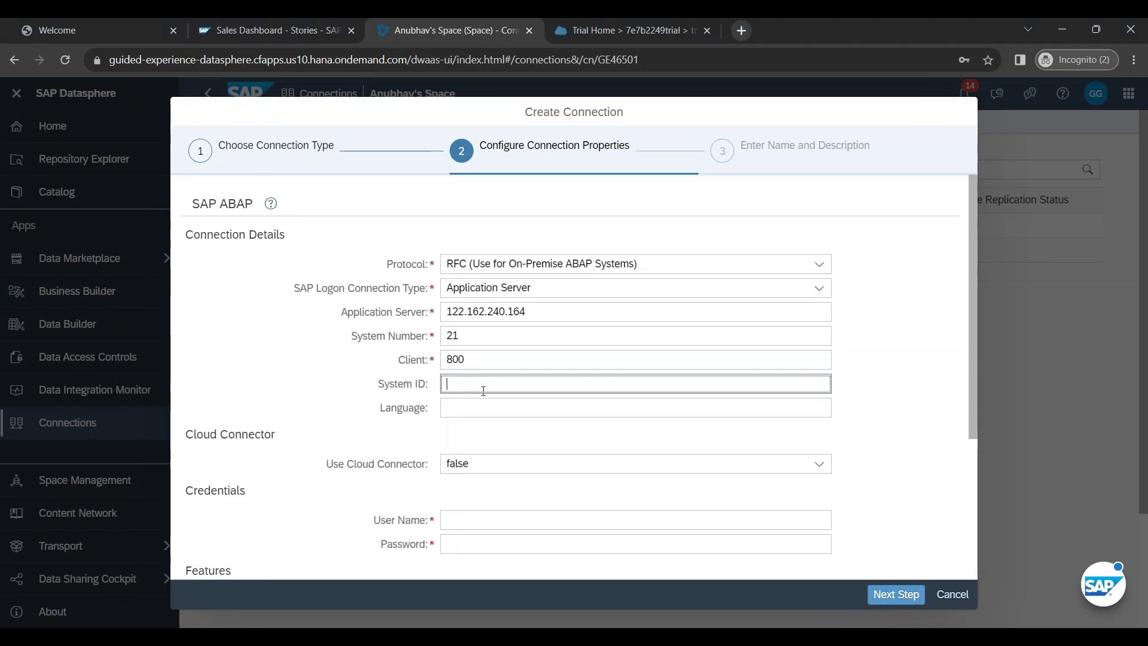
pyautogui.hotkey('alt', 'Tab')
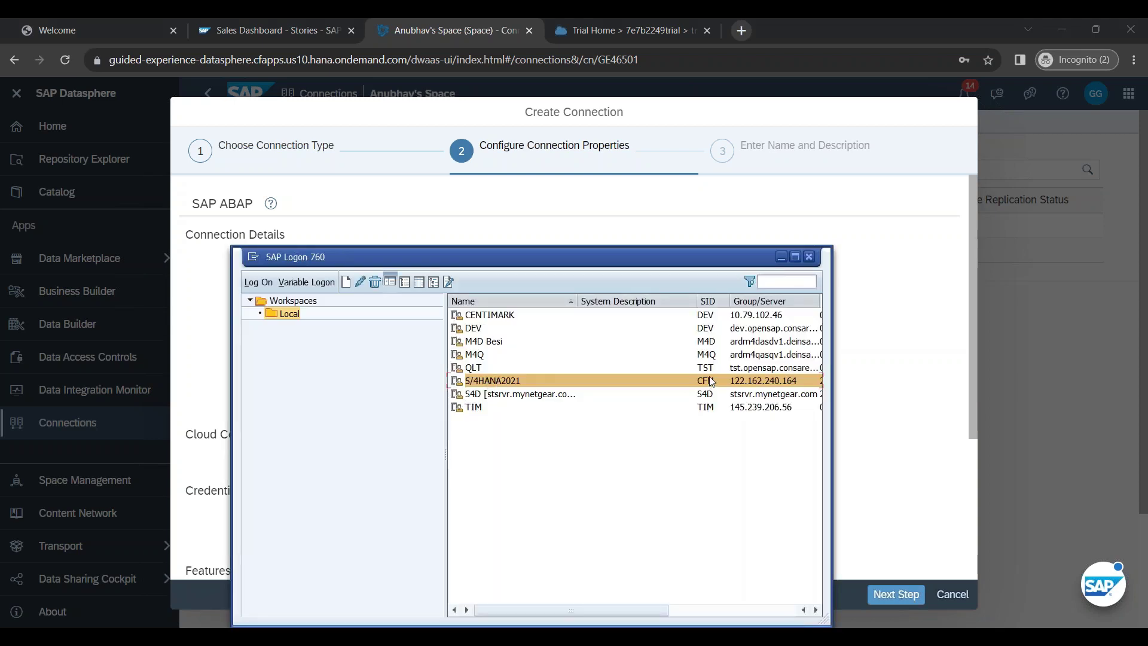
pyautogui.hotkey('alt', 'Tab')
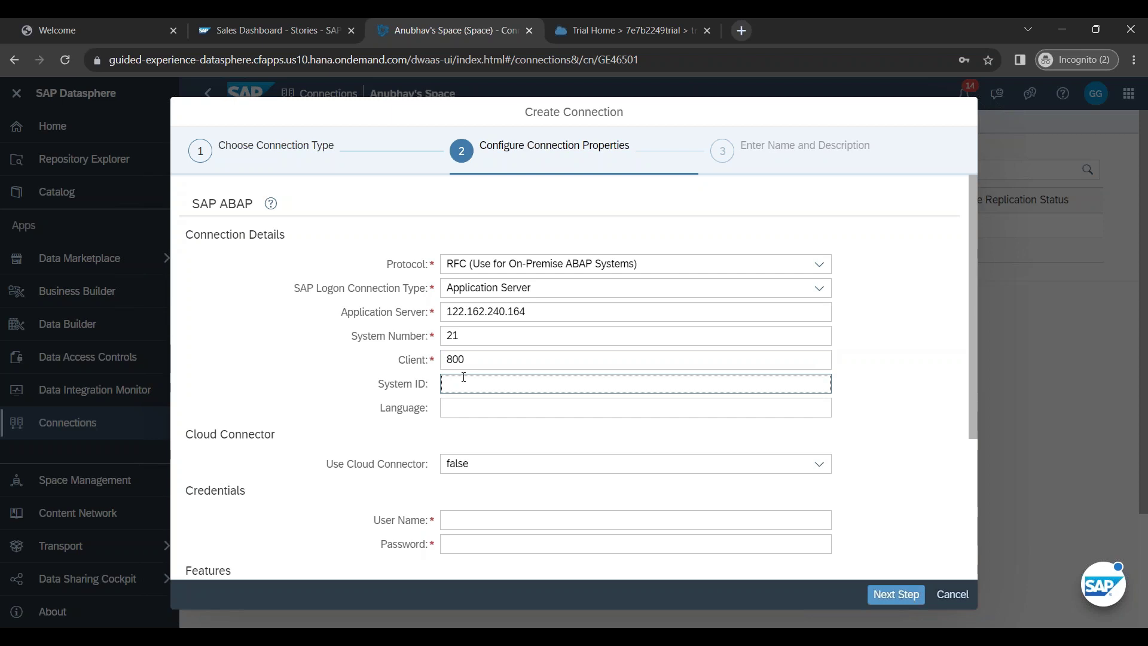
pyautogui.write('CFN')
pyautogui.click(468, 404)
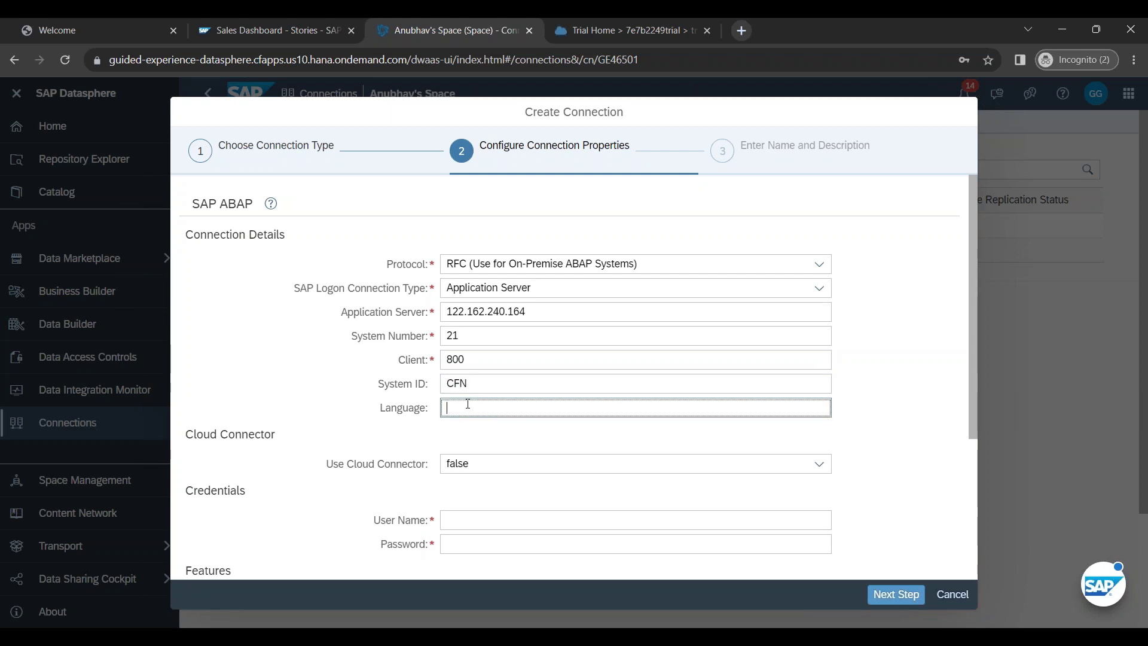
pyautogui.write('EN')
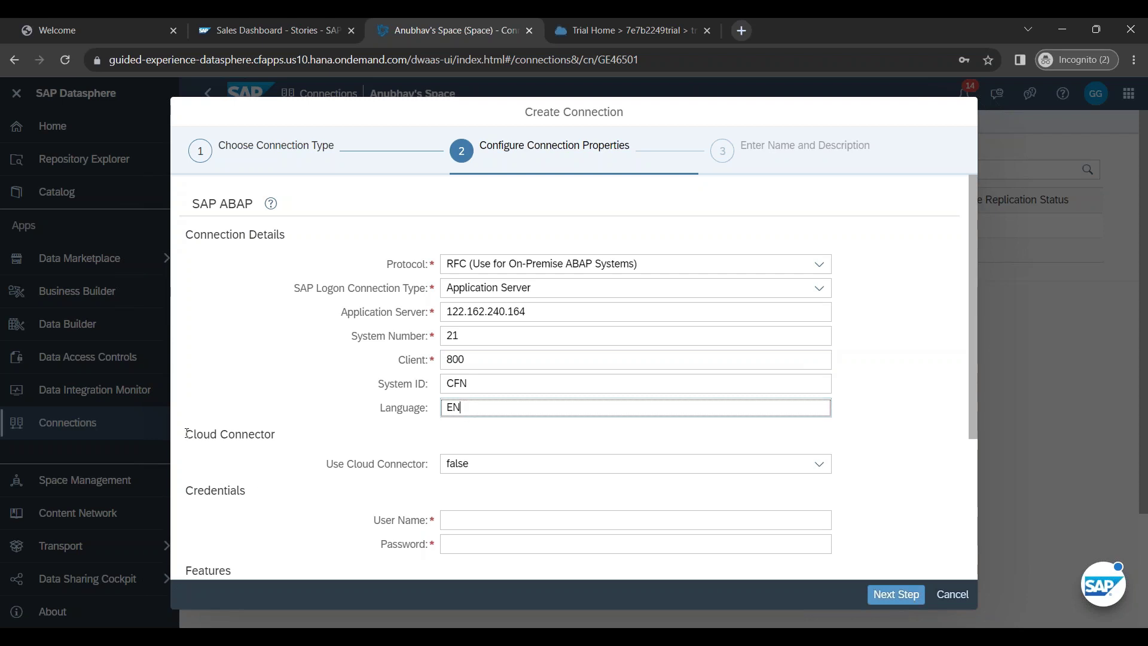
pyautogui.moveTo(187, 433); pyautogui.dragTo(286, 440)
pyautogui.click(286, 439)
# Step: Set Use Cloud Connector to true, keep the default location, and use separate virtual host and port
pyautogui.click(819, 466)
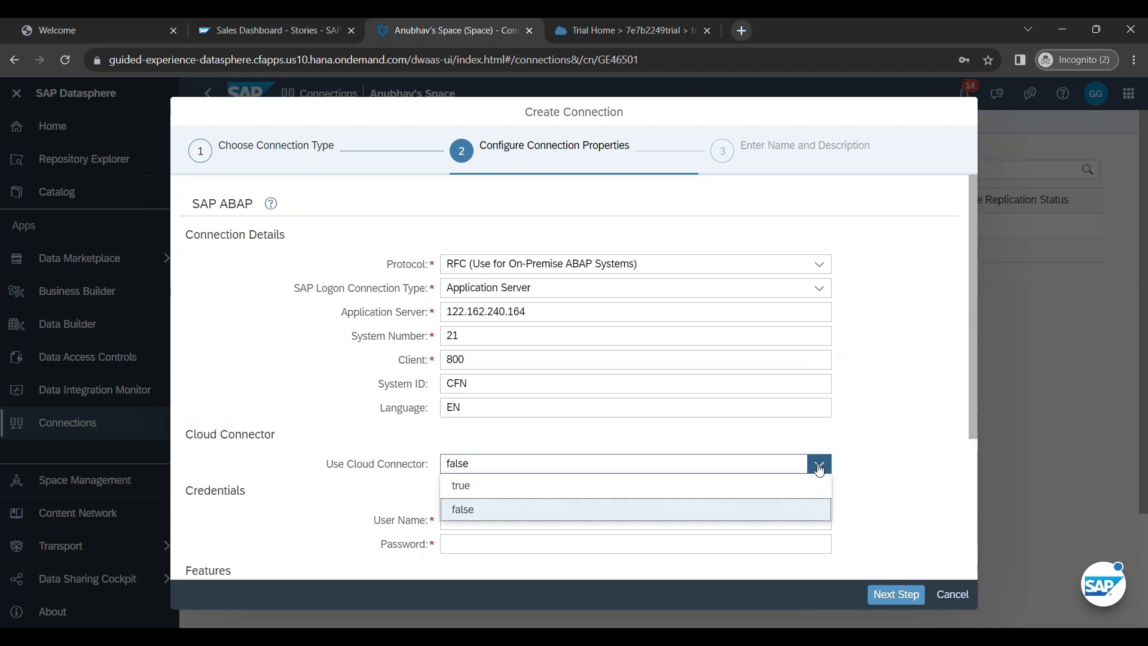
pyautogui.click(735, 488)
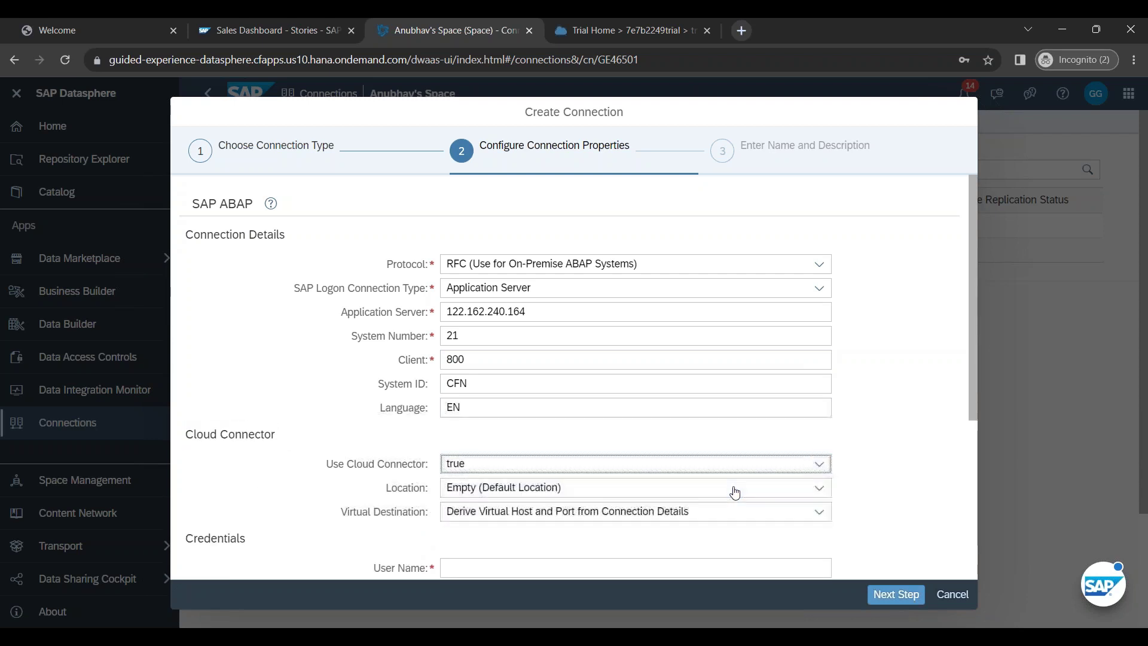
pyautogui.click(564, 498)
pyautogui.click(564, 506)
pyautogui.click(569, 515)
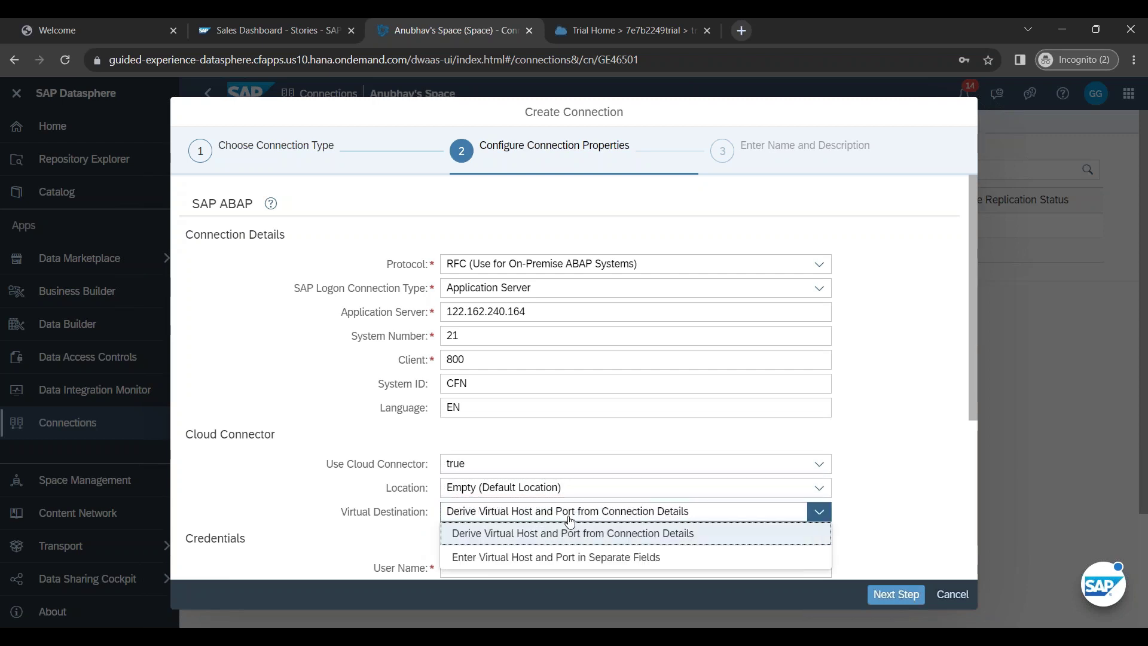
pyautogui.click(589, 557)
pyautogui.scroll(-4, 589, 419)
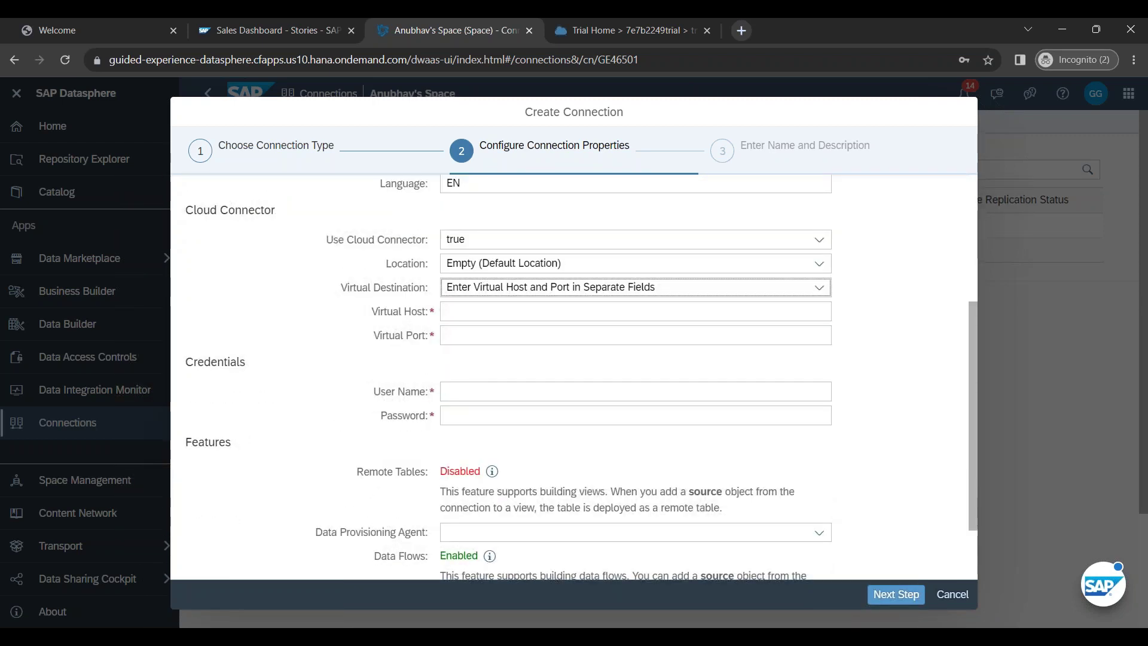
pyautogui.click(515, 336)
# Step: Copy host name anubhavtraining.s4.dev.com from the Notepad notes, undoing an accidental paste into Virtual Port
pyautogui.moveTo(230, 625)
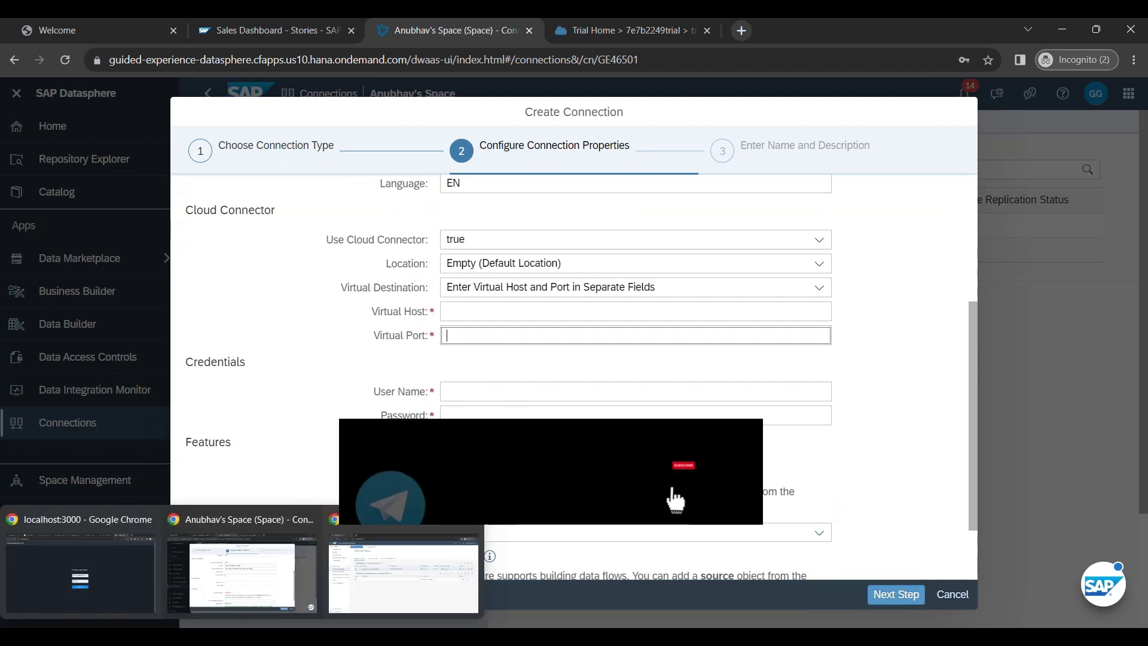
pyautogui.moveTo(272, 625)
pyautogui.click(272, 589)
pyautogui.doubleClick(462, 248)
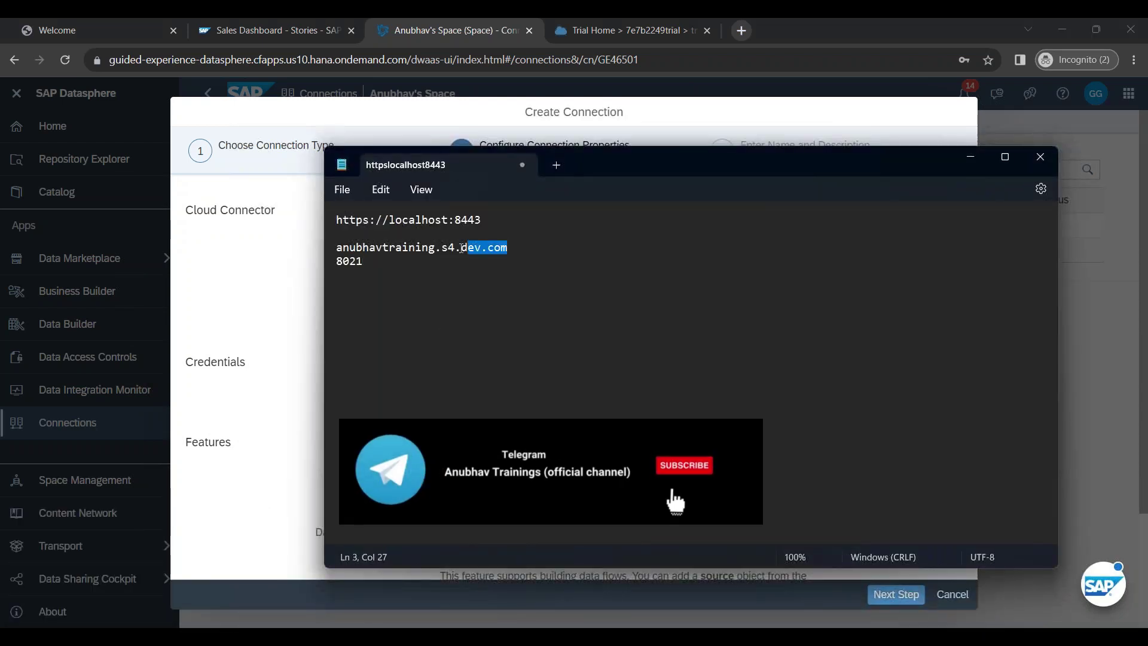
pyautogui.moveTo(463, 248); pyautogui.dragTo(336, 247)
pyautogui.hotkey('ctrl', 'c')
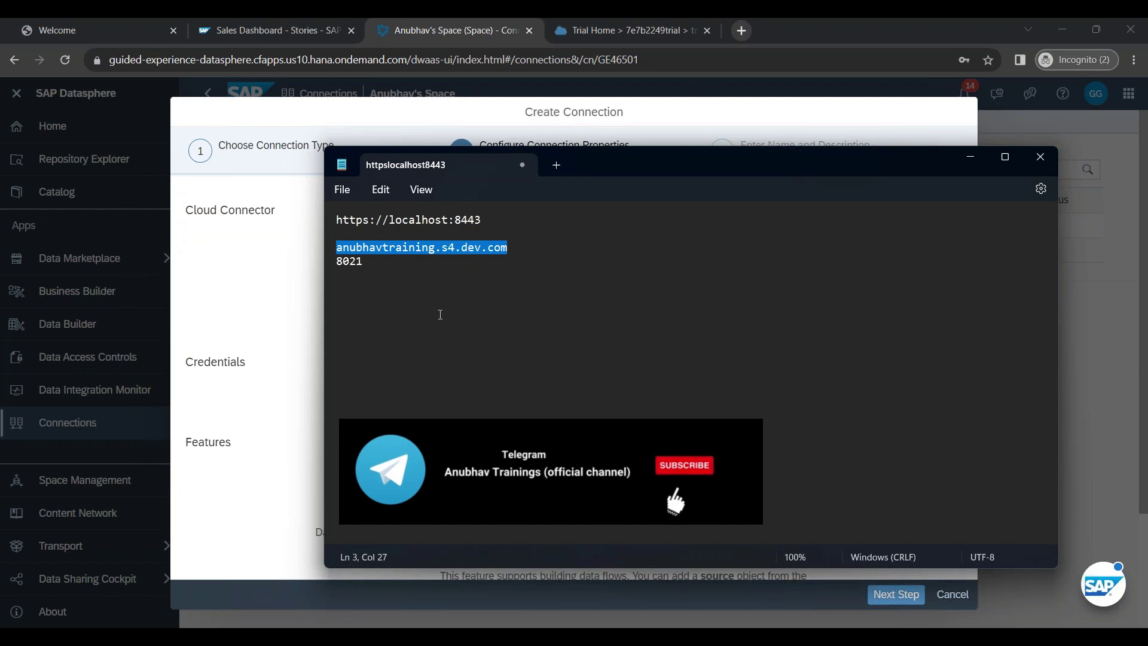
pyautogui.hotkey('alt', 'Tab')
pyautogui.hotkey('ctrl', 'v')
pyautogui.hotkey('ctrl', 'z')
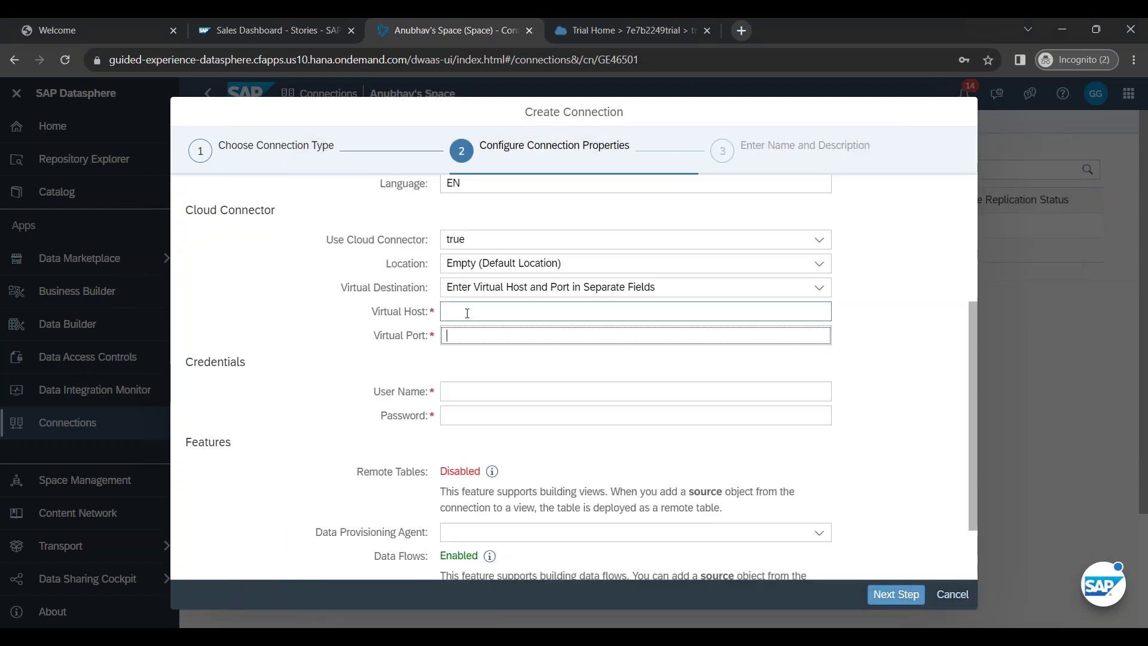
# Step: Enter virtual host anubhavtraining.s4.dev.com and virtual port 8021
pyautogui.click(467, 313)
pyautogui.hotkey('ctrl', 'v')
pyautogui.press('Tab')
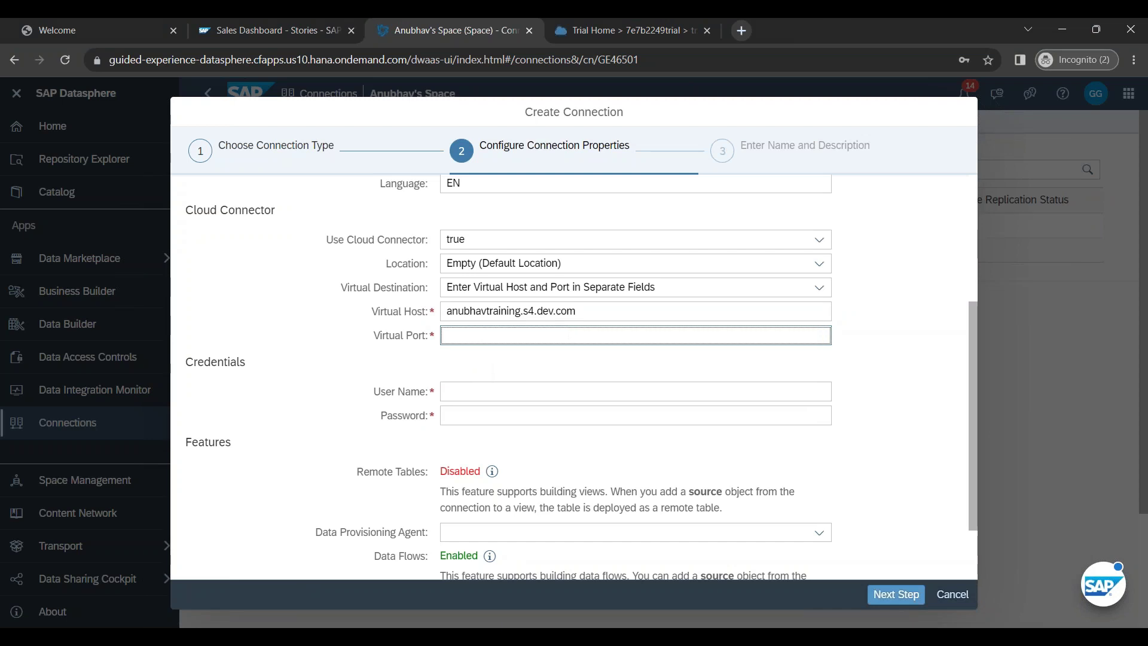
pyautogui.write('8021')
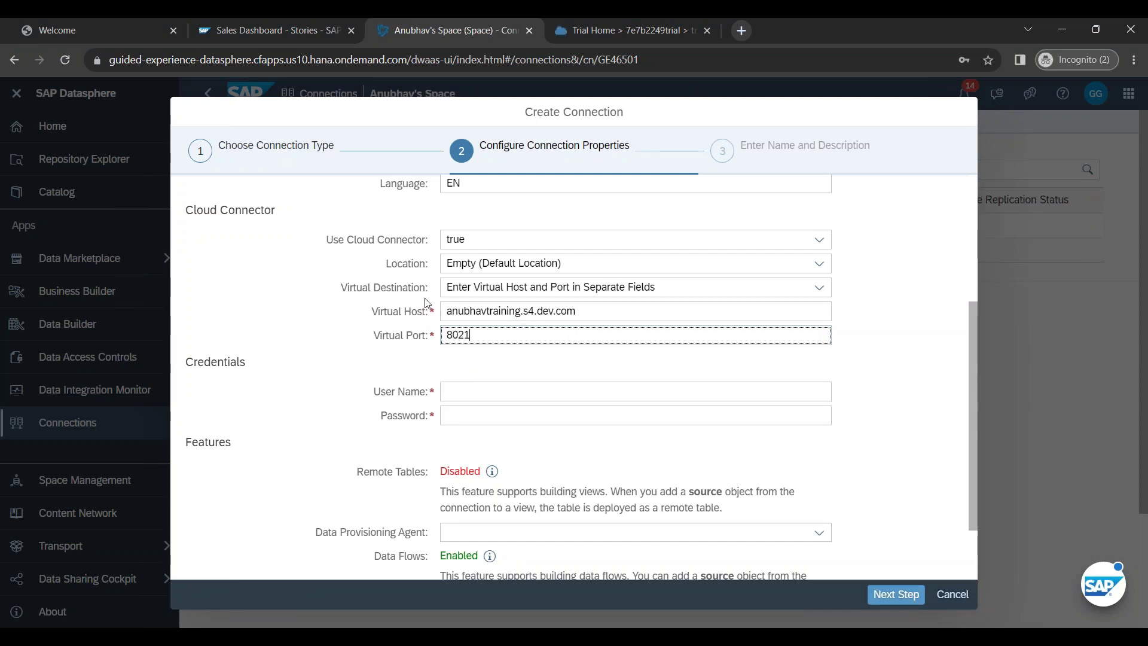
# Step: Fill in the SAP system user name and password
pyautogui.click(456, 400)
pyautogui.press('Escape')
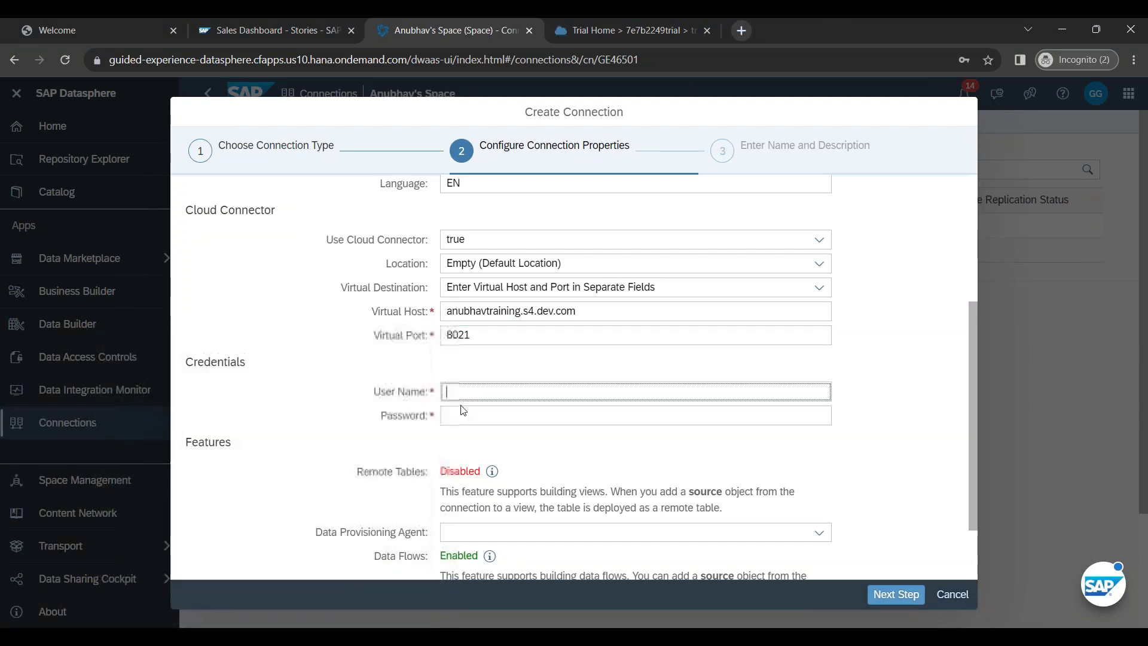
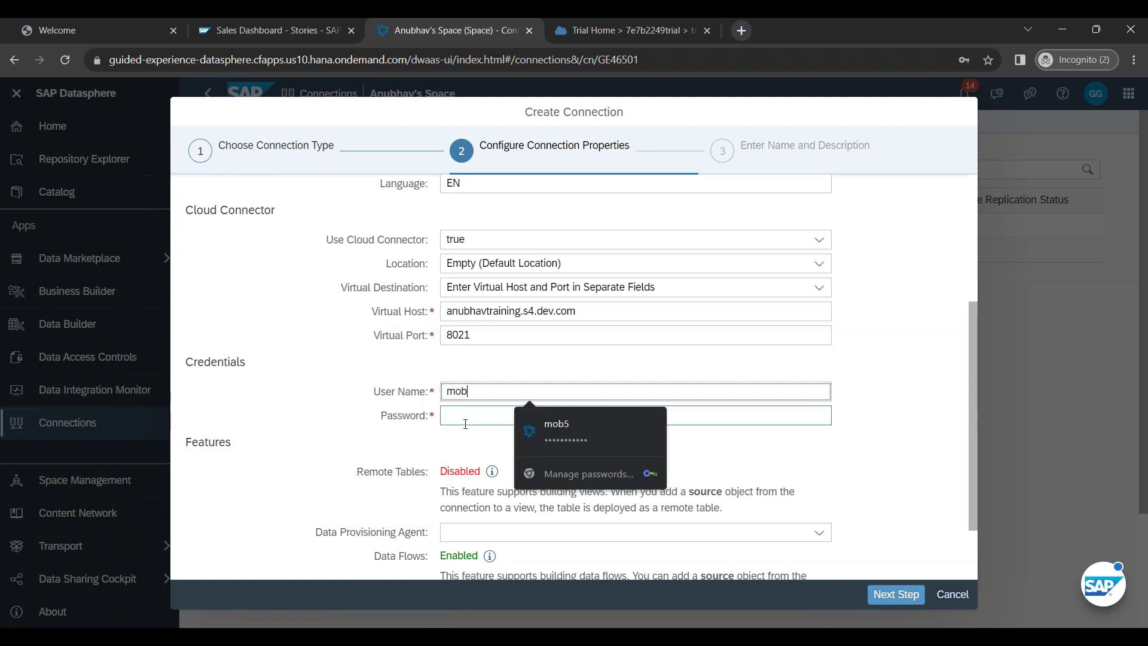
pyautogui.click(466, 424)
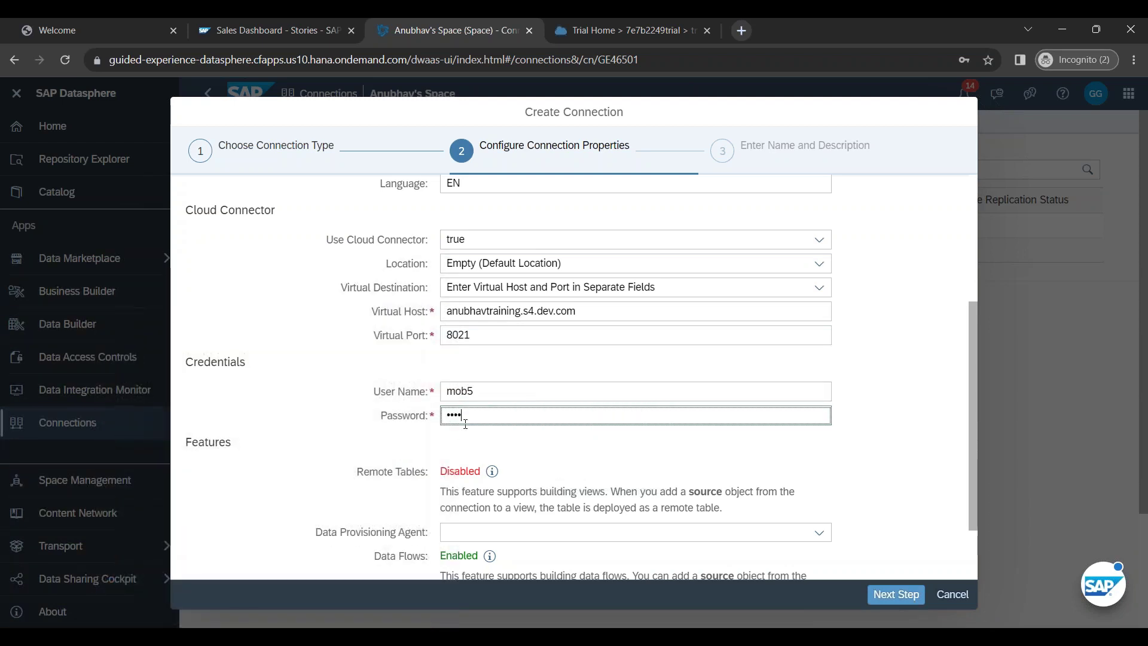
pyautogui.click(415, 455)
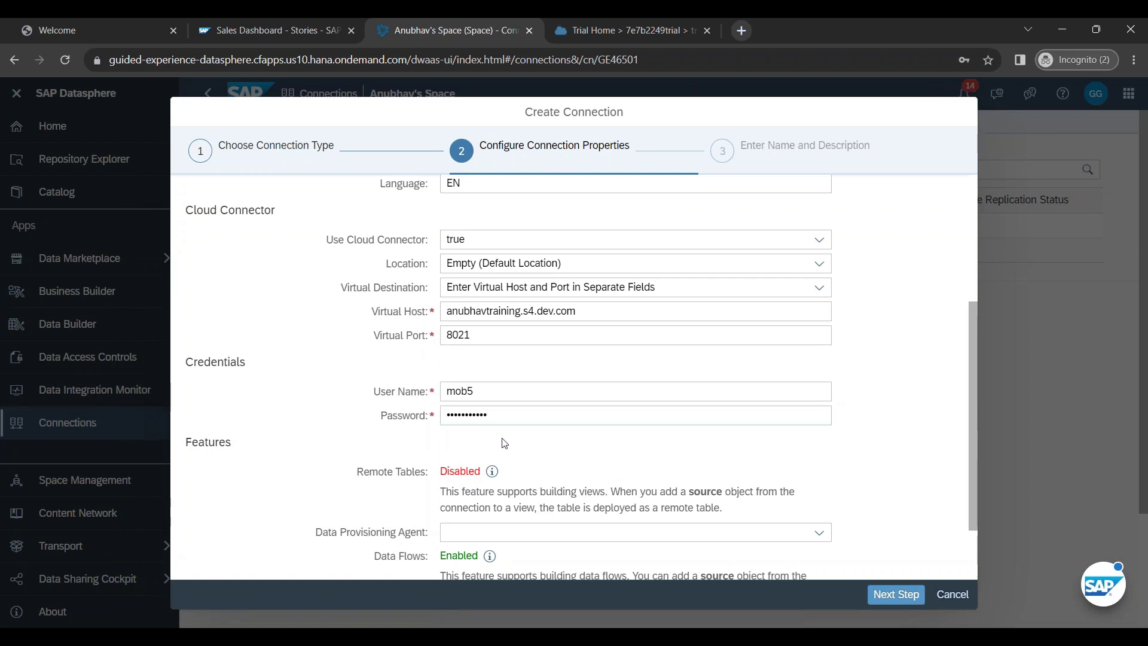
pyautogui.scroll(-2, 504, 443)
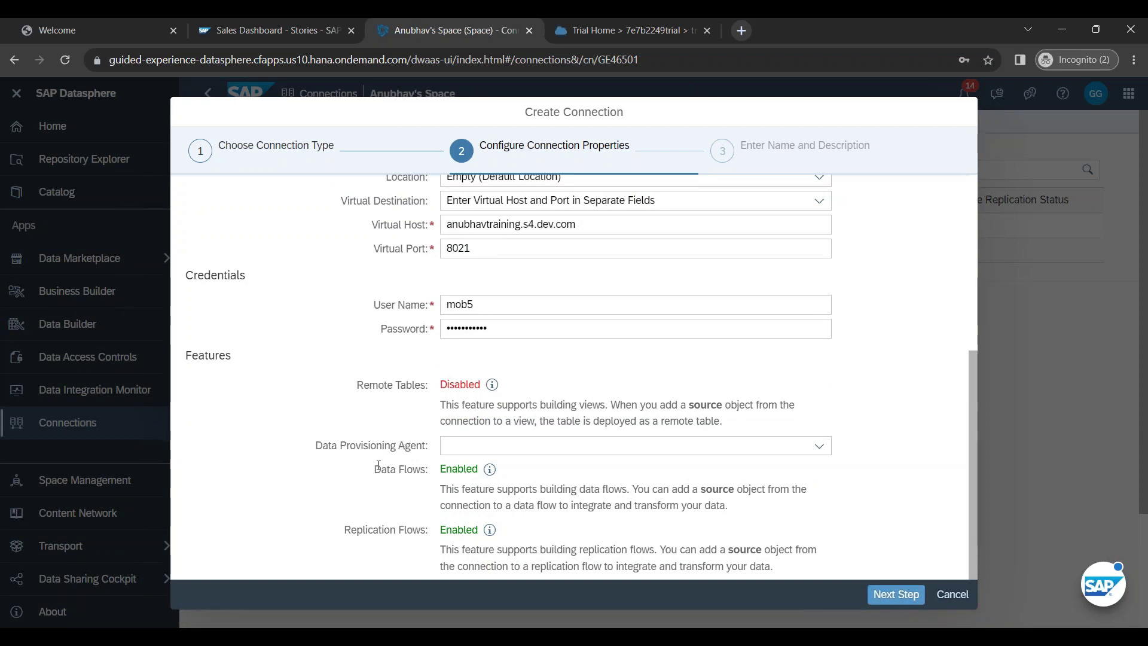
# Step: Assign the DPGE2_DWC_US10 data provisioning agent and leave Streaming Read Off after toggling it
pyautogui.click(820, 456)
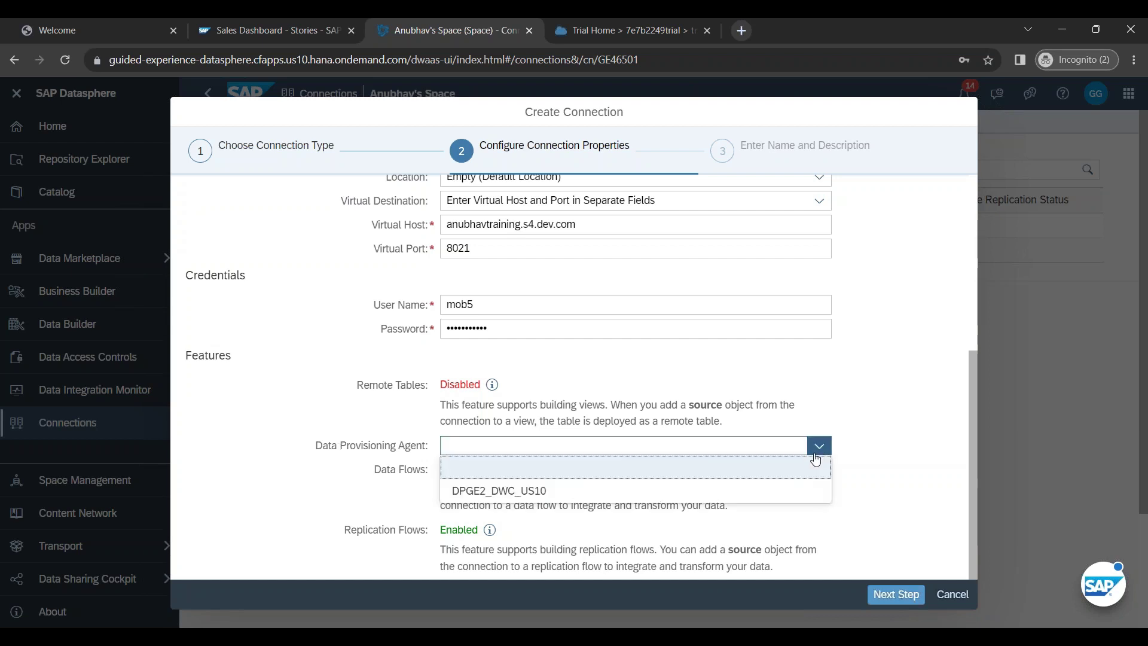
pyautogui.click(573, 497)
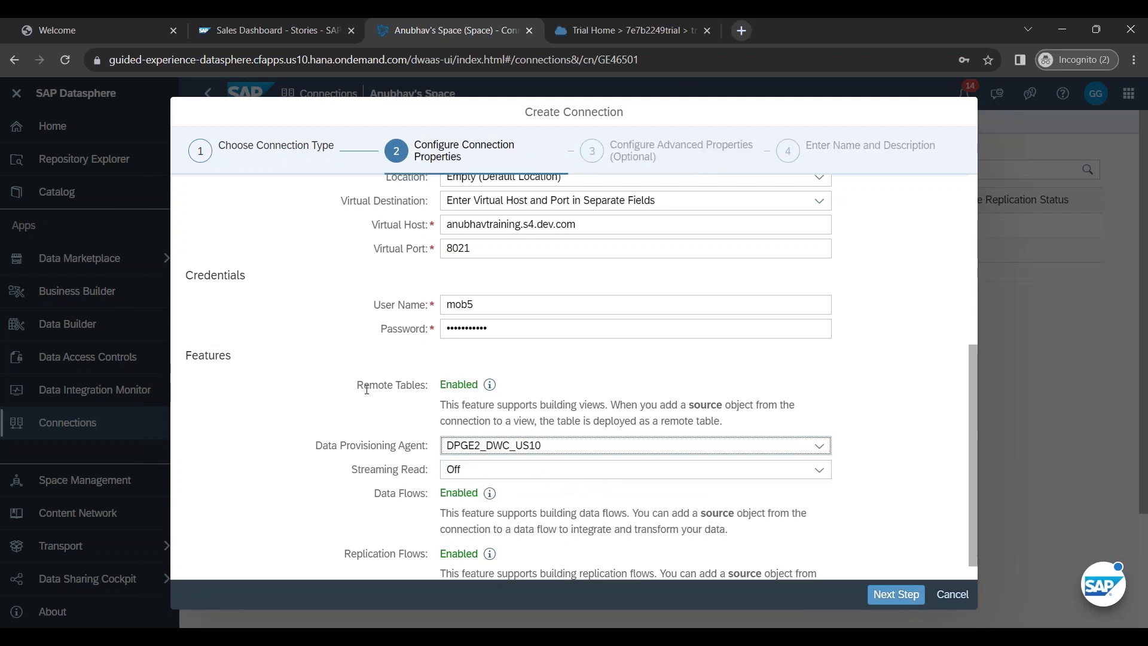
pyautogui.moveTo(358, 386); pyautogui.dragTo(429, 393)
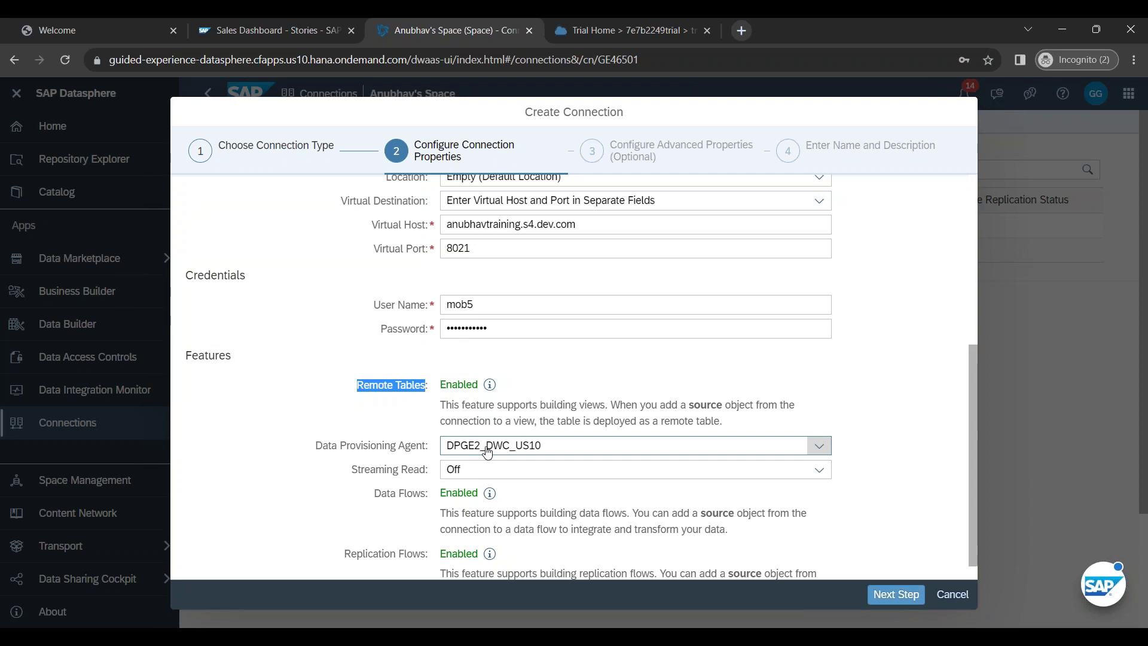
pyautogui.click(820, 470)
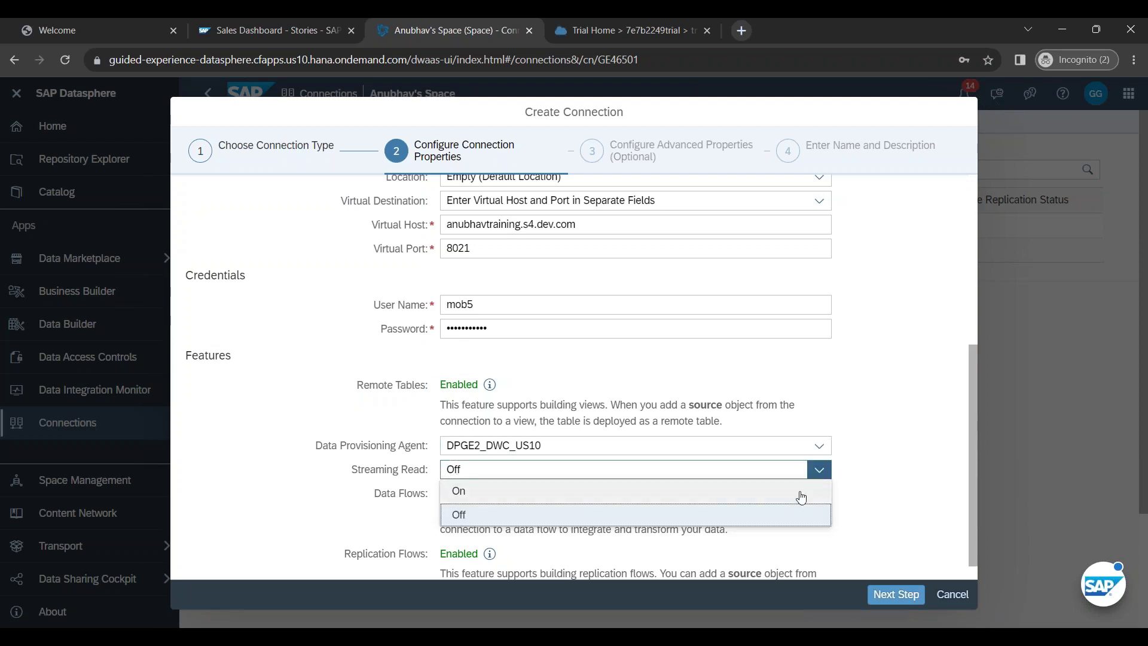
pyautogui.click(801, 498)
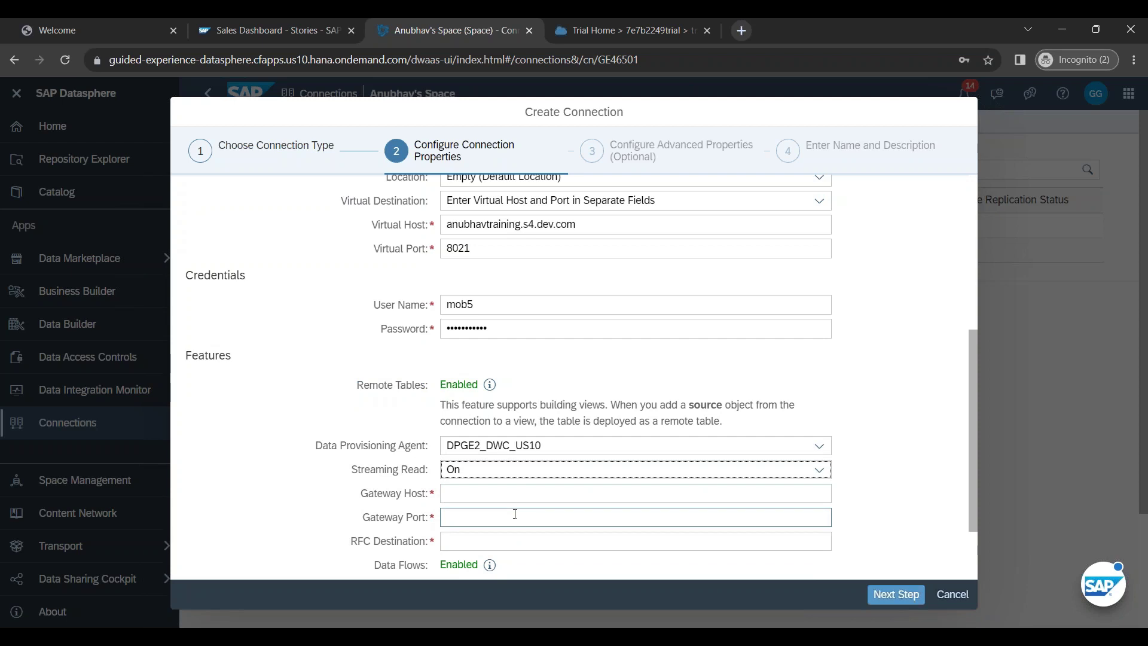
pyautogui.click(546, 473)
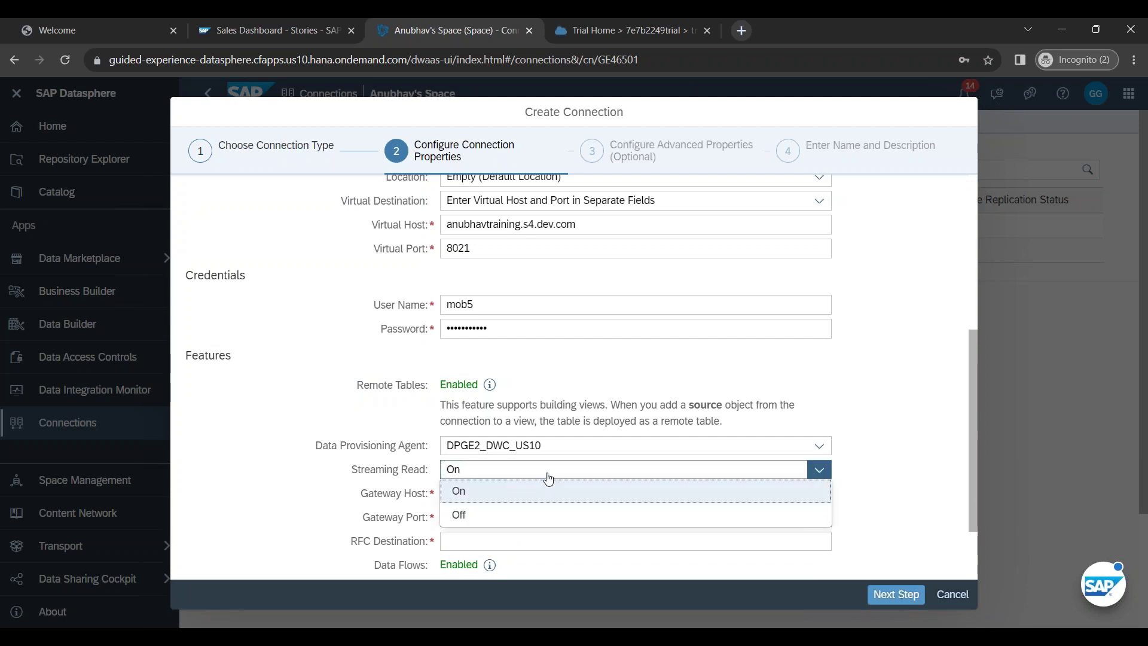
pyautogui.click(548, 515)
# Step: Confirm Remote Tables, Data Flows and Replication Flows all show Enabled
pyautogui.scroll(-1, 652, 526)
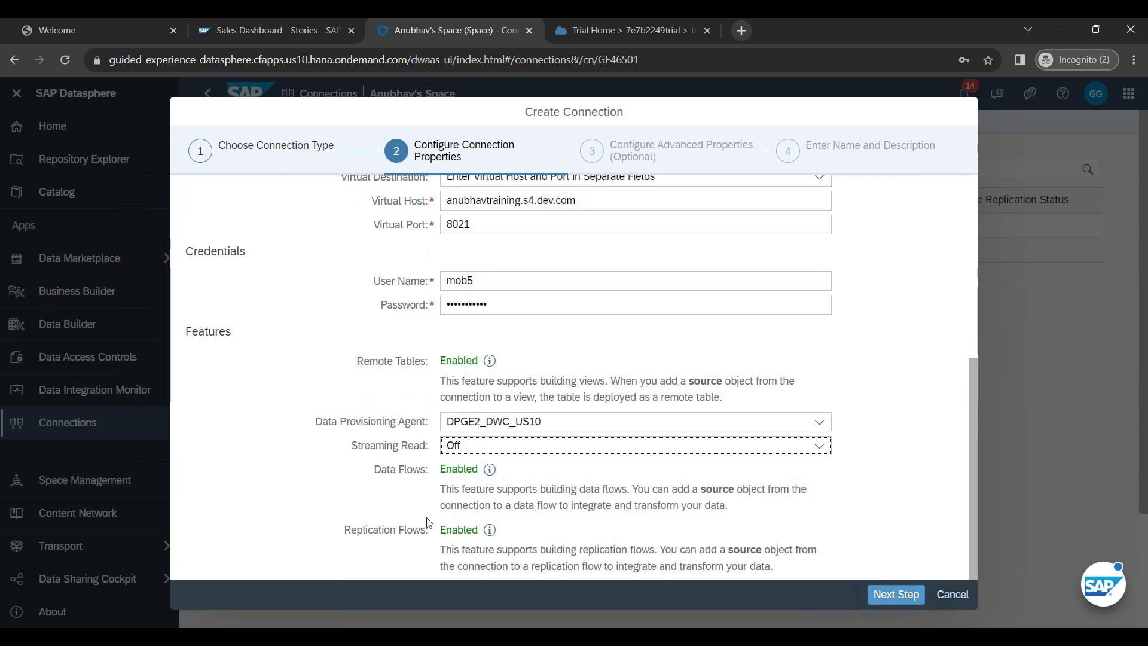
pyautogui.scroll(5, 501, 528)
pyautogui.scroll(-5, 436, 389)
pyautogui.moveTo(360, 364); pyautogui.dragTo(428, 363)
pyautogui.doubleClick(459, 361)
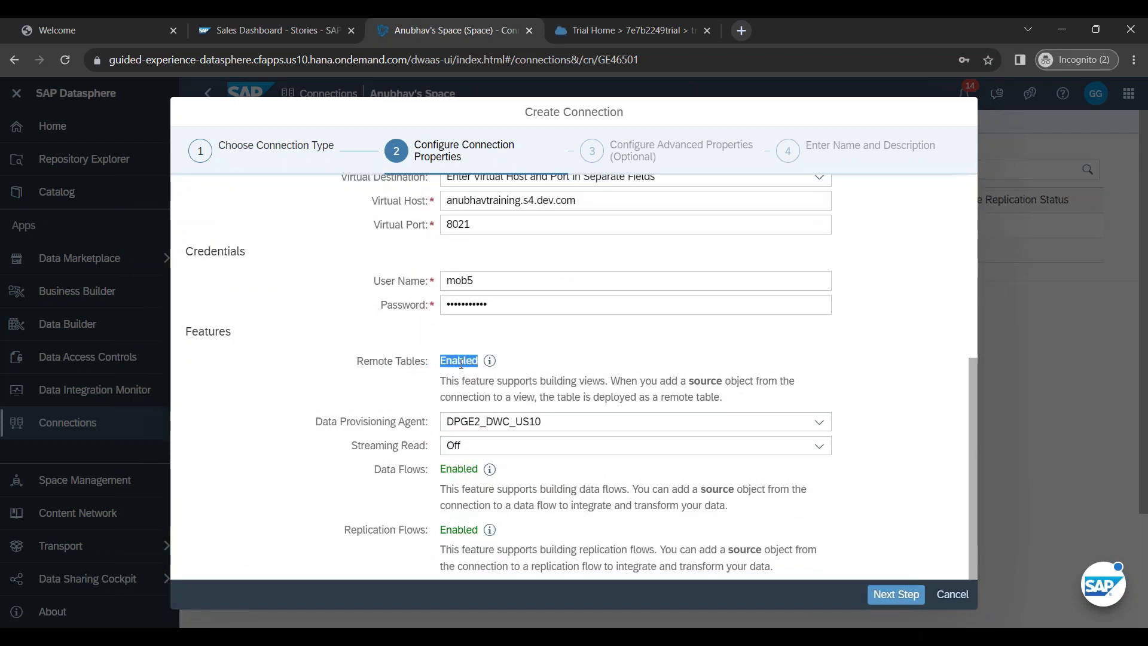
pyautogui.click(393, 480)
pyautogui.doubleClick(469, 469)
pyautogui.click(382, 530)
pyautogui.doubleClick(459, 530)
pyautogui.click(579, 536)
# Step: Accept the default advanced properties, including Connection Limit, and continue to the name and description step
pyautogui.click(901, 595)
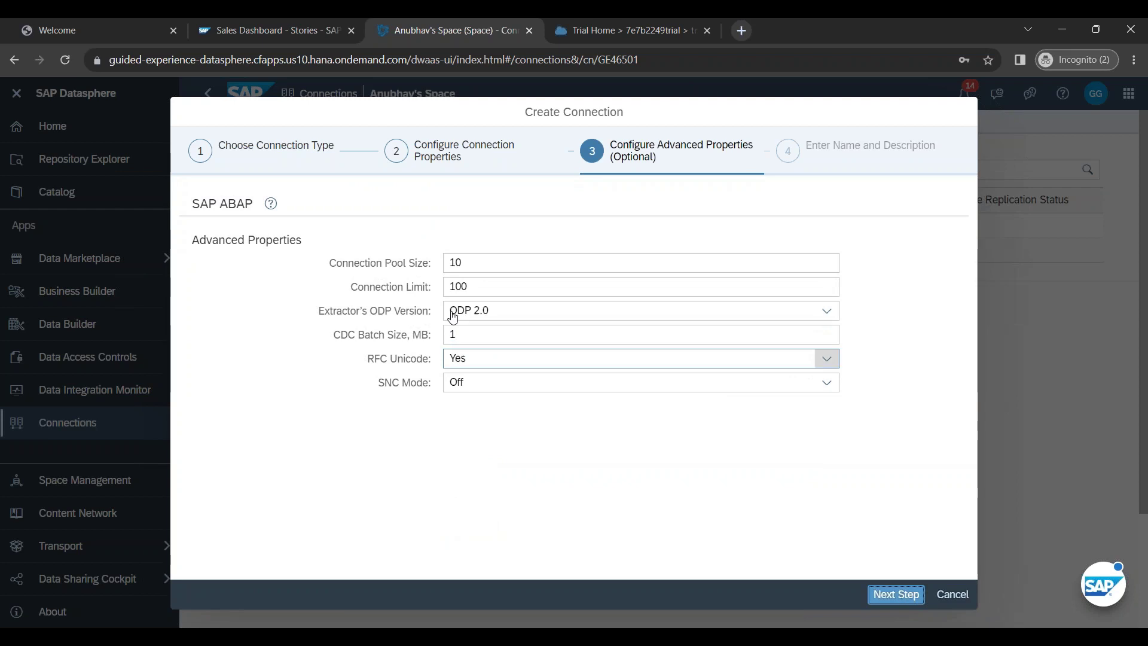
pyautogui.click(476, 285)
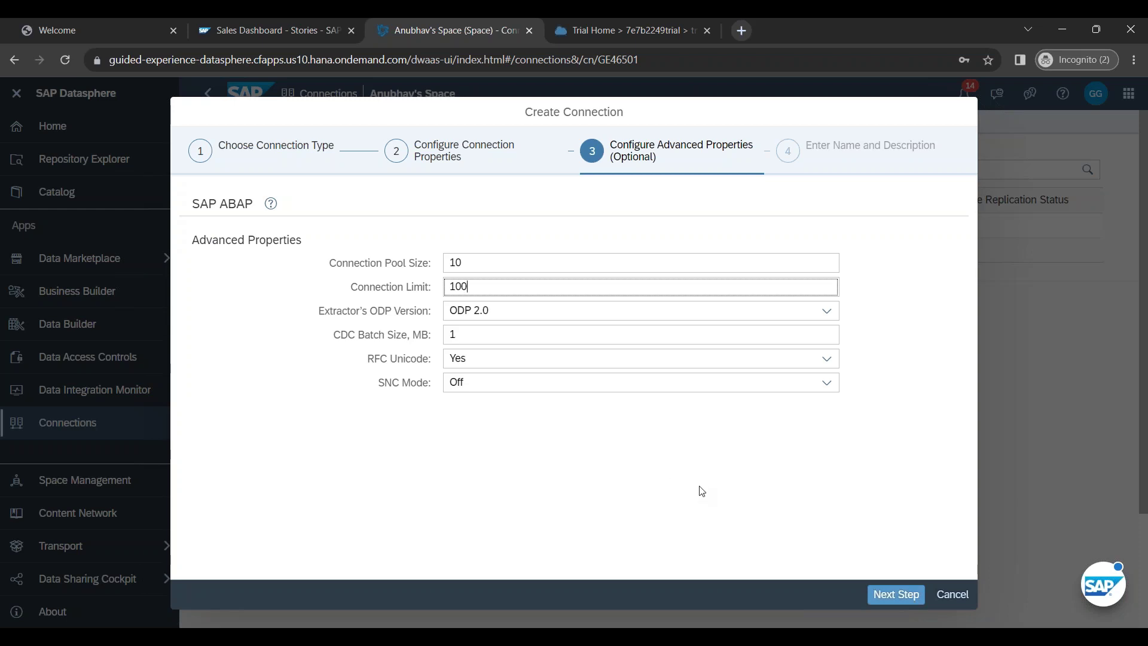
pyautogui.click(896, 597)
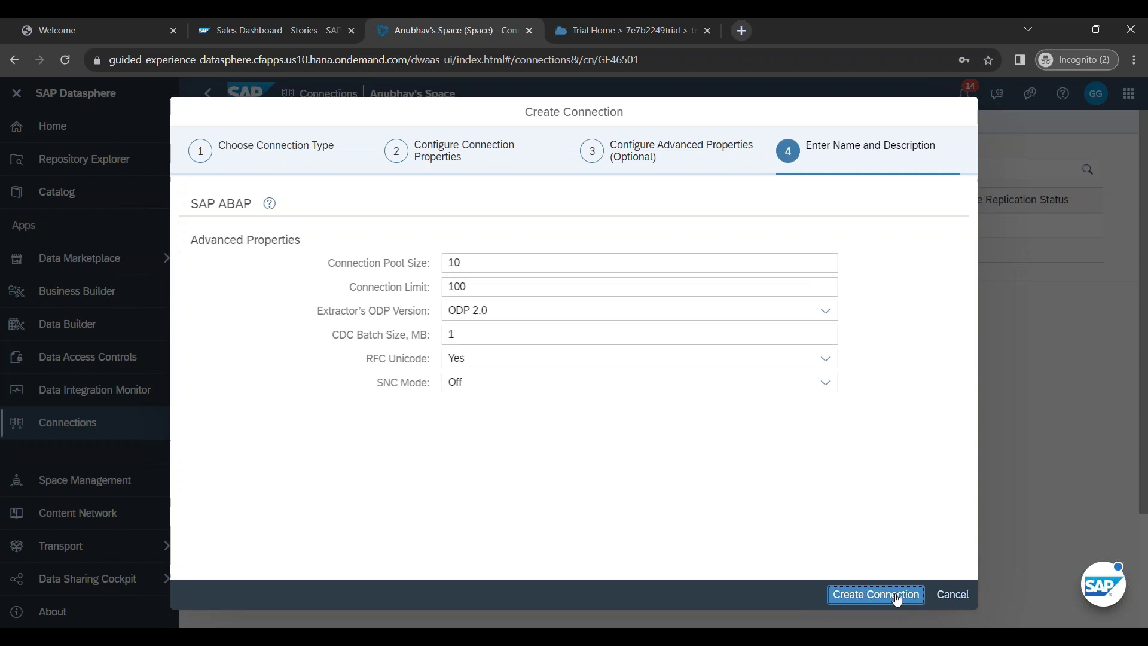
# Step: Enter business name 'My Company S4HANA cum BW system' and technical name ANUBHAV_S4
pyautogui.click(470, 265)
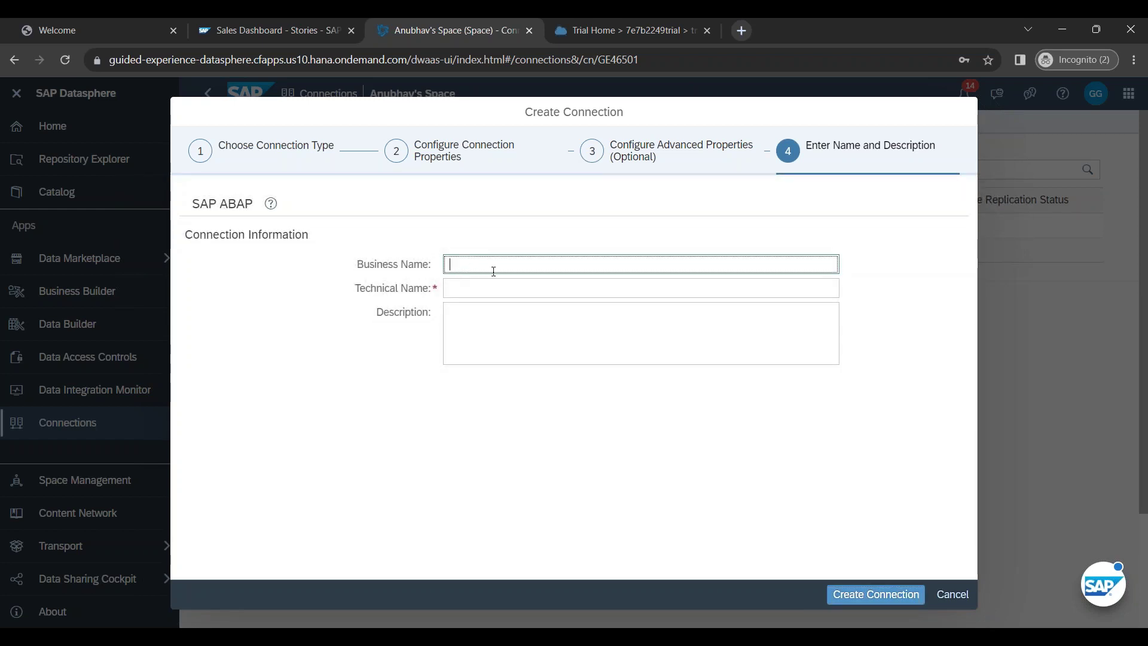
pyautogui.write('My Company')
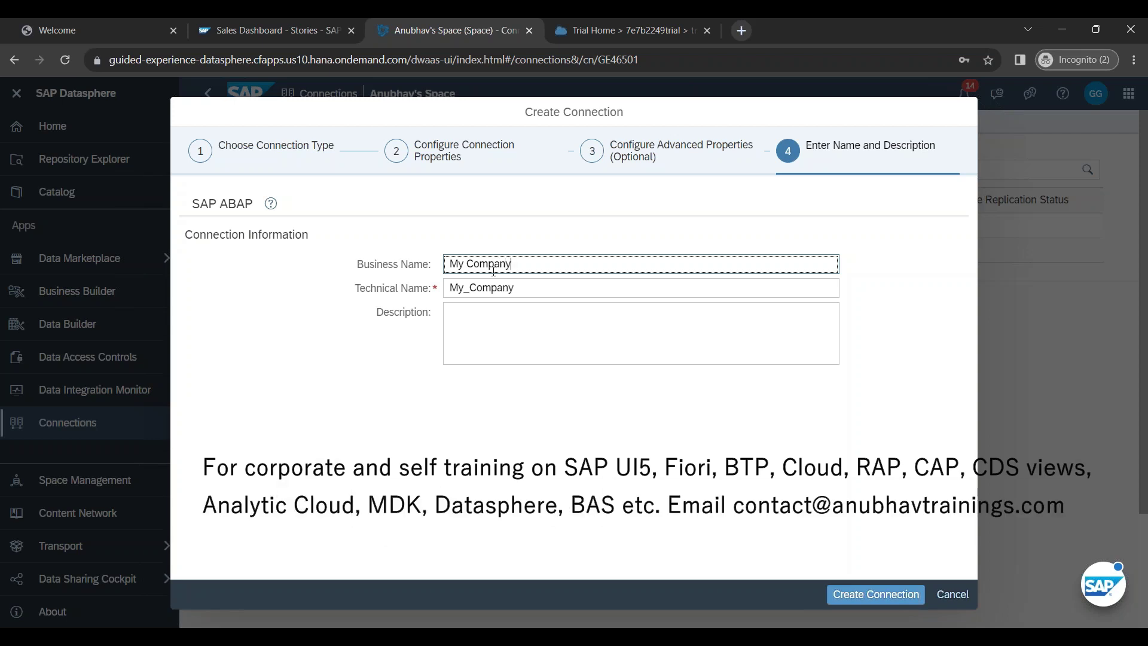
pyautogui.write(' S4HANA cum BW system')
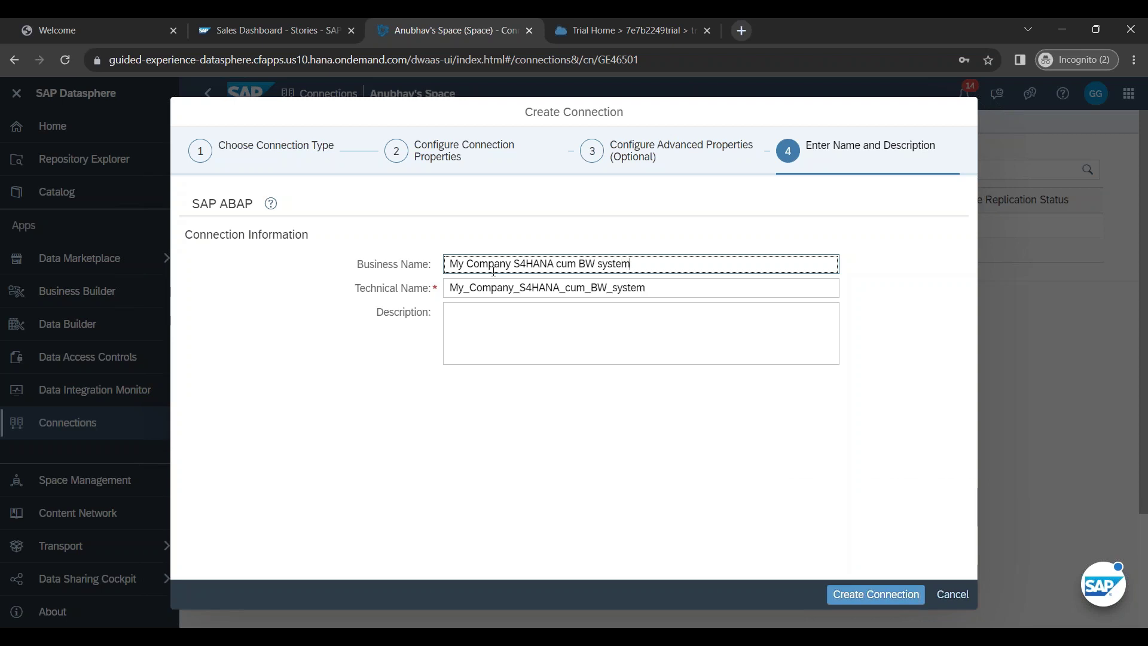
pyautogui.press('Tab')
pyautogui.press('BackSpace')
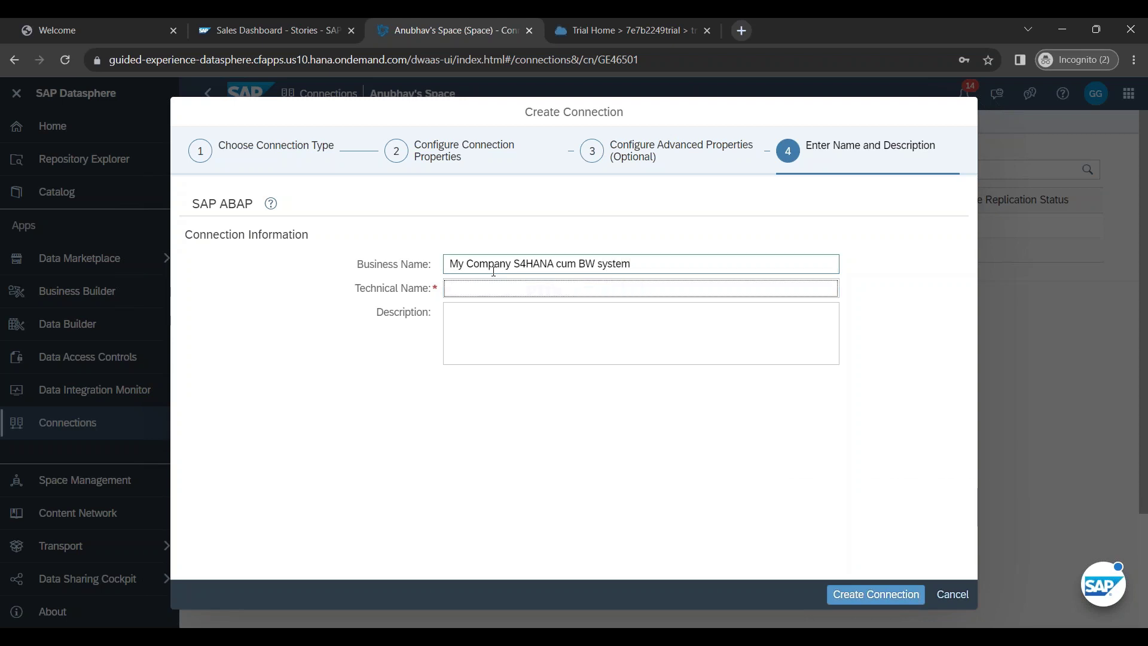
pyautogui.write('ANUBHAV_')
pyautogui.write('S4')
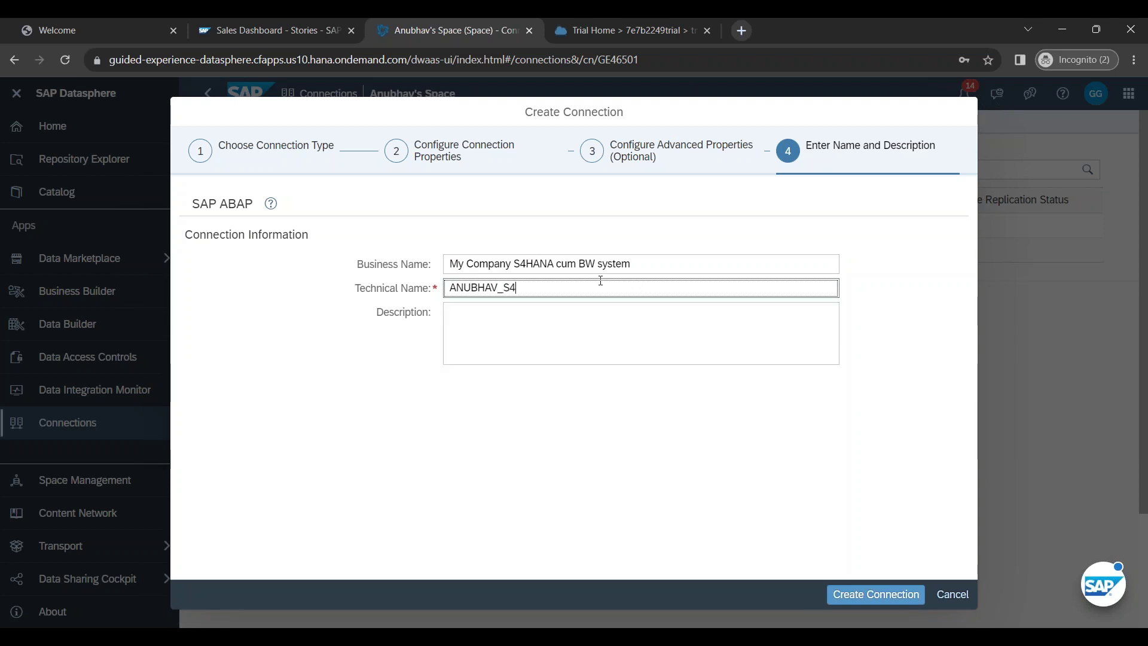
# Step: Copy the business name 'My Company S4HANA cum BW system' into the Description field
pyautogui.click(526, 264)
pyautogui.hotkey('ctrl', 'a')
pyautogui.click(518, 324)
pyautogui.write('My Company S4HANA cum BW system')
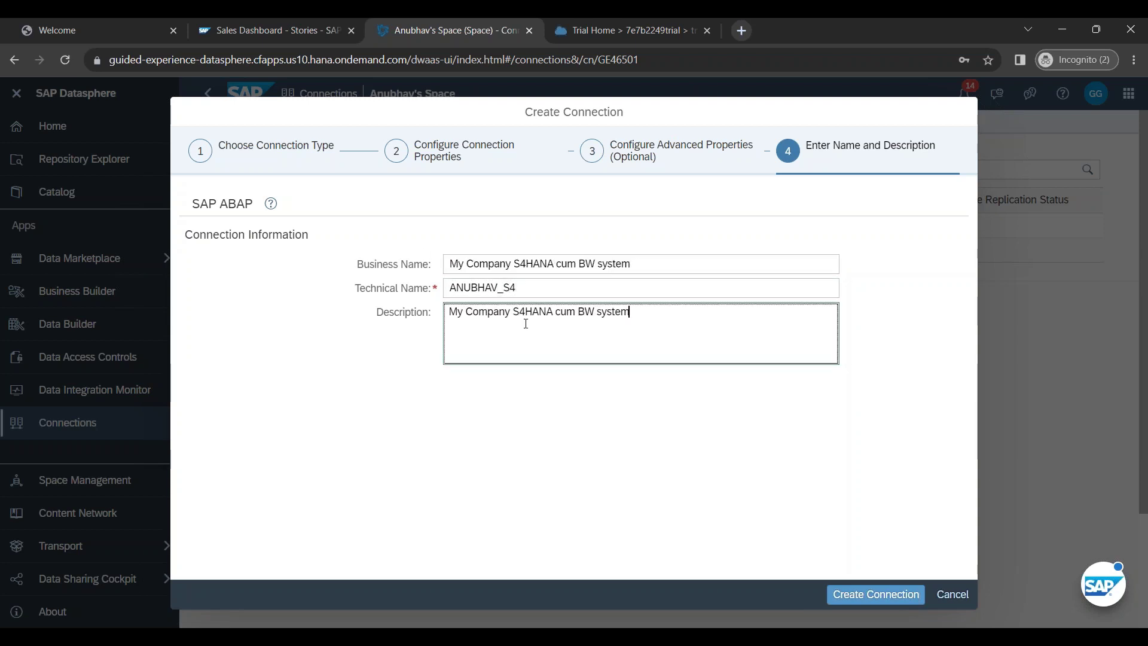
pyautogui.click(479, 288)
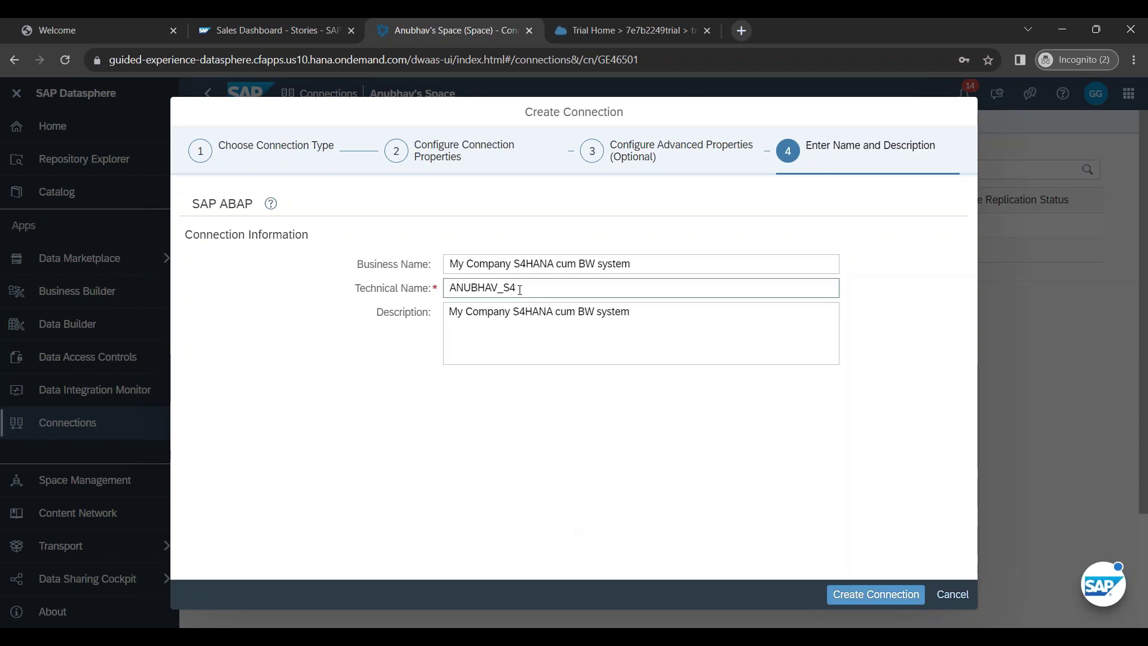
pyautogui.hotkey('ctrl', 'a')
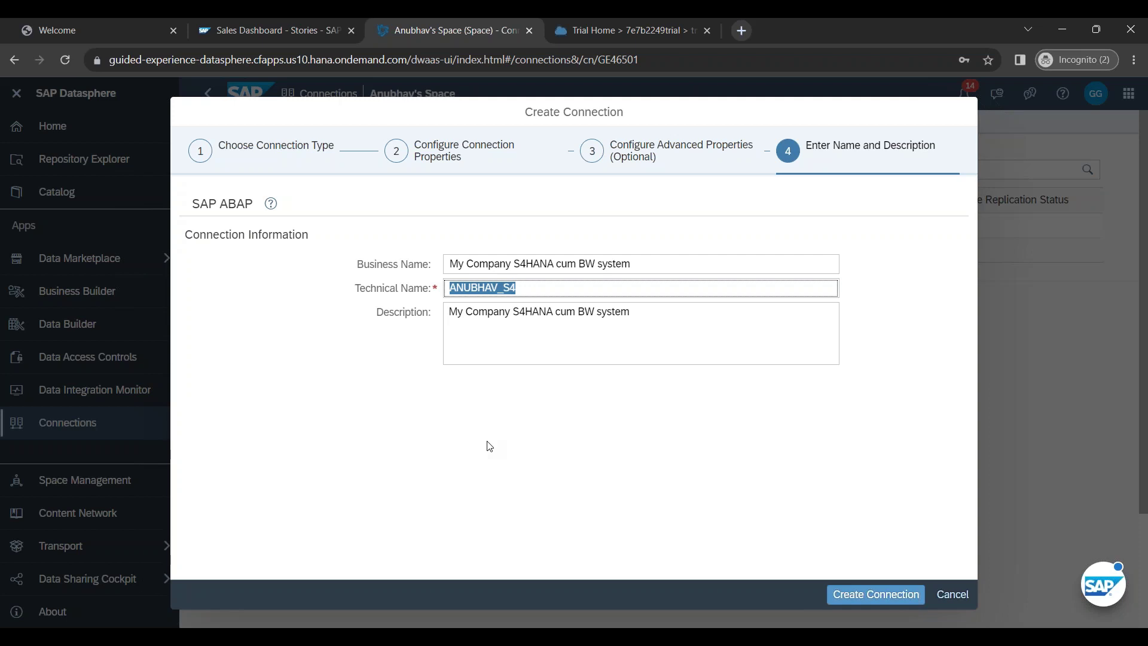
pyautogui.click(489, 446)
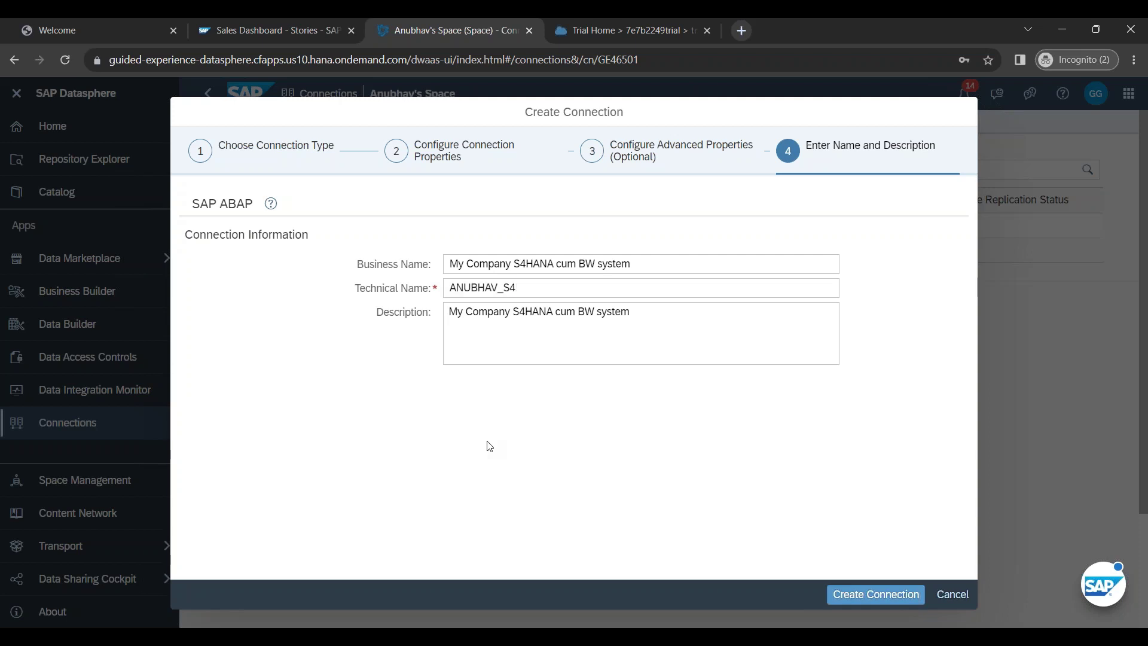
# Step: Submit the new SAP ABAP connection with Create Connection
pyautogui.click(876, 596)
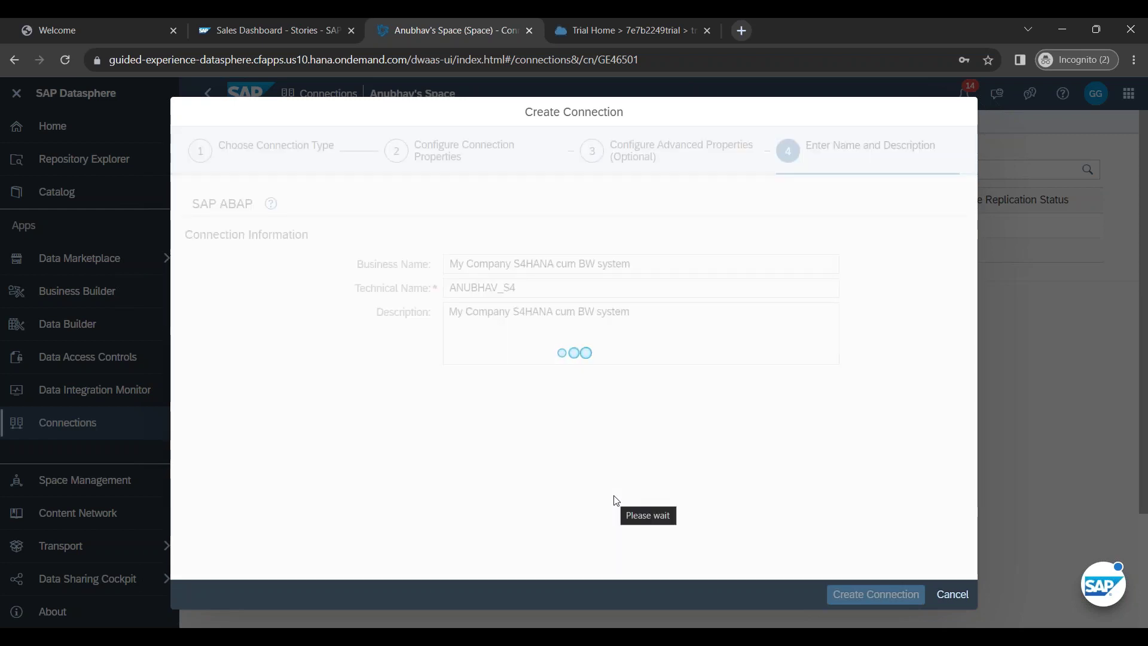